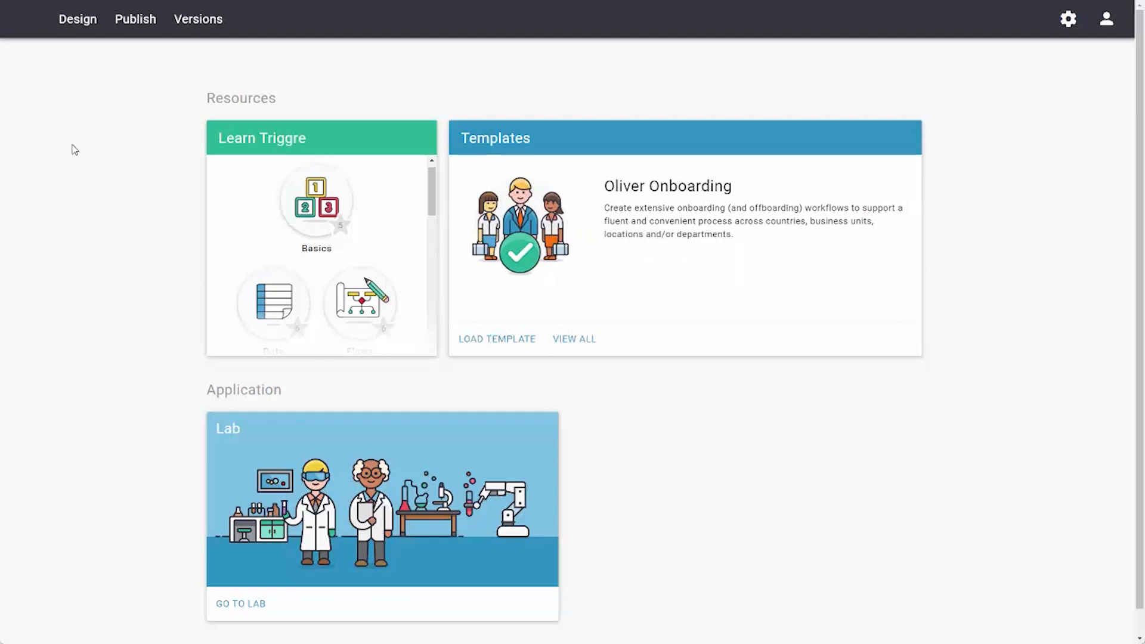
# - Create a new flow part in the design area and name it "Get a cat fact"
pyautogui.click(82, 23)
pyautogui.click(128, 52)
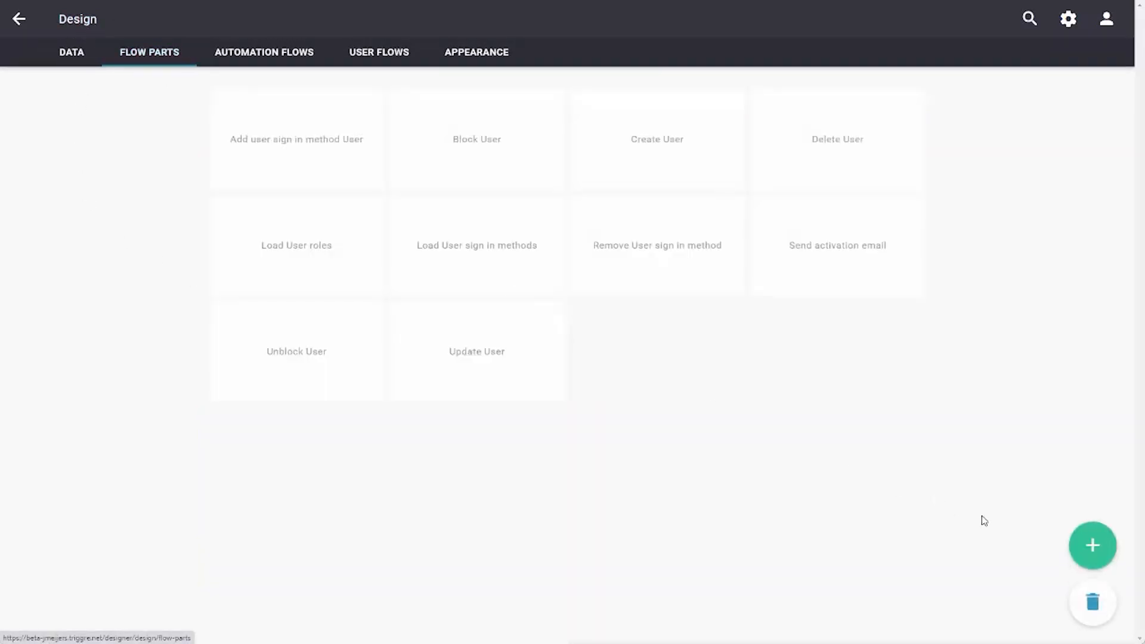
pyautogui.click(1092, 547)
pyautogui.click(169, 23)
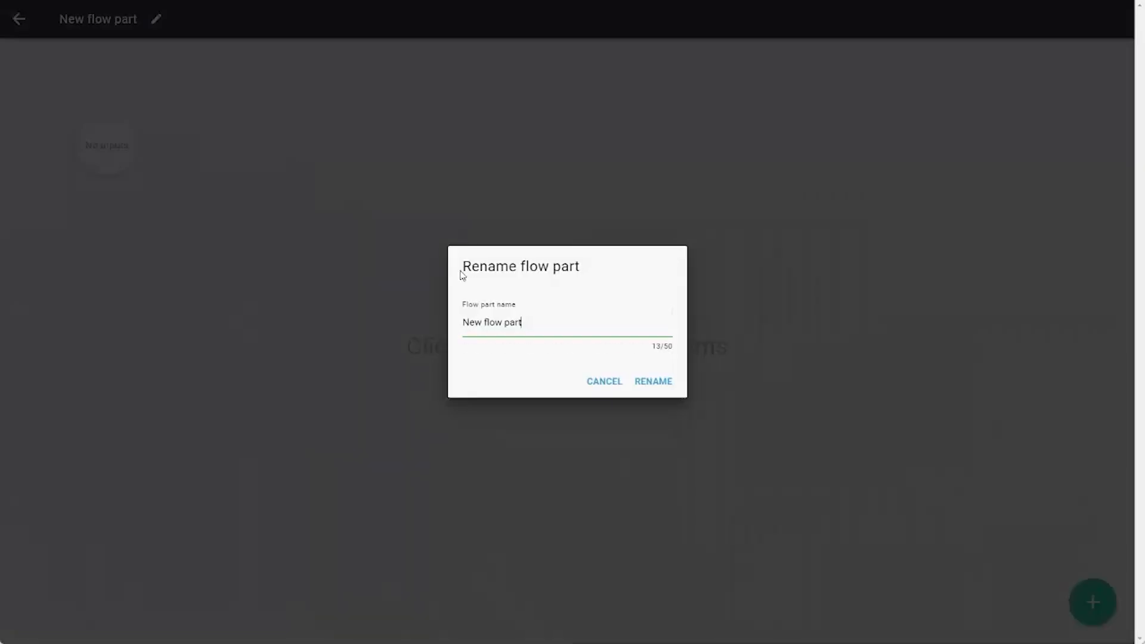
pyautogui.moveTo(554, 320); pyautogui.dragTo(299, 324)
pyautogui.write('G')
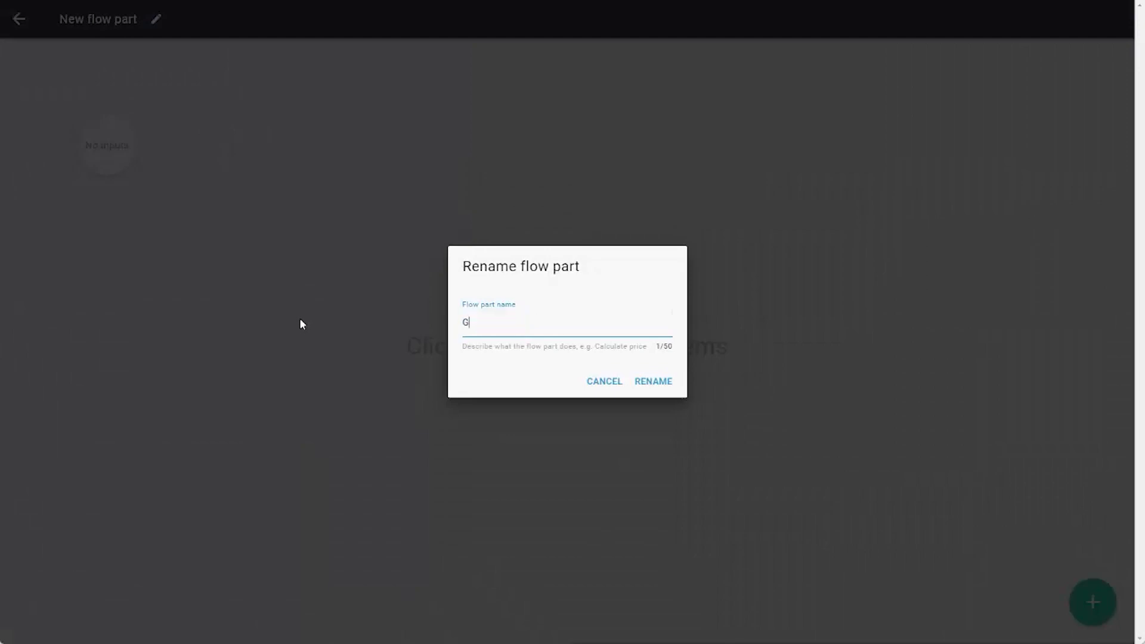
pyautogui.write('et a cat fact')
pyautogui.click(664, 384)
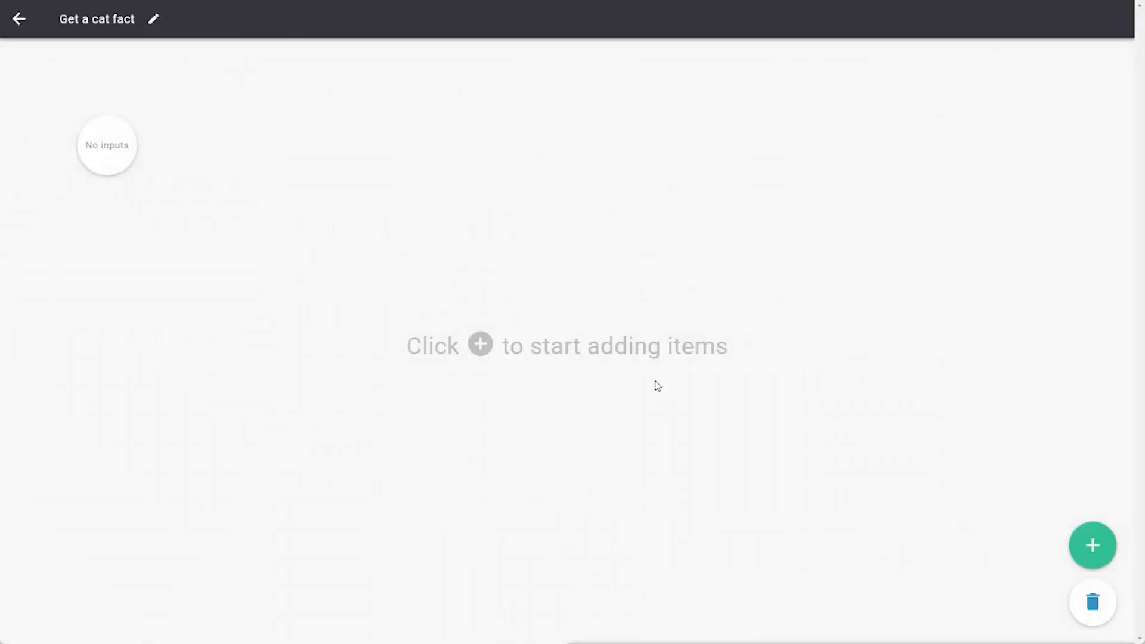
# - Add a Connection step of type Web API after the flow part's start
pyautogui.click(1099, 552)
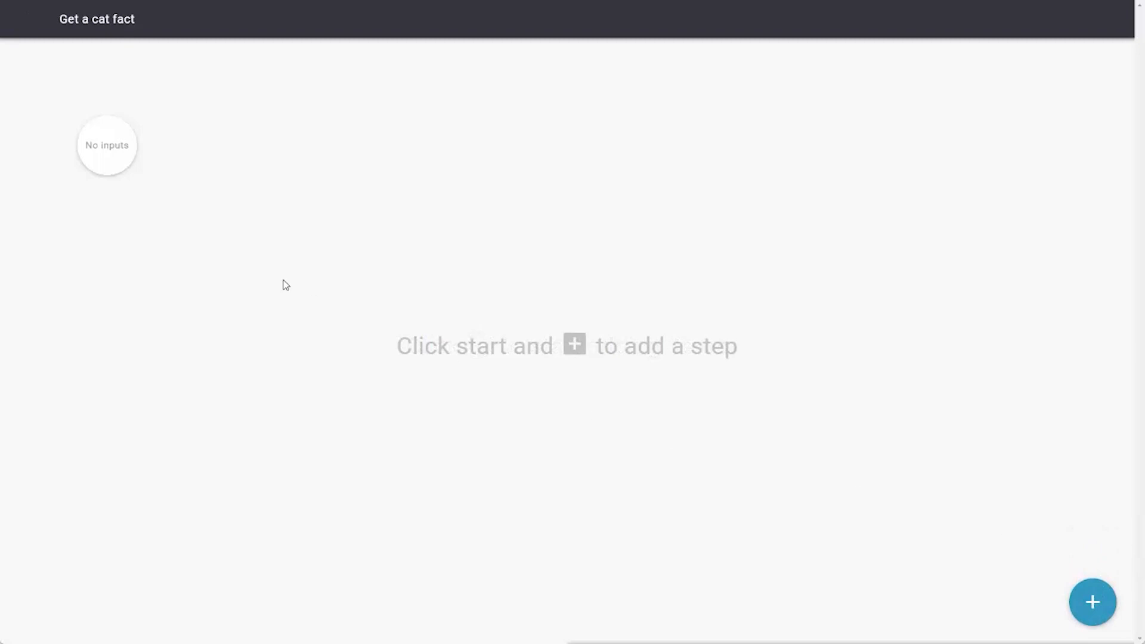
pyautogui.click(107, 160)
pyautogui.click(224, 151)
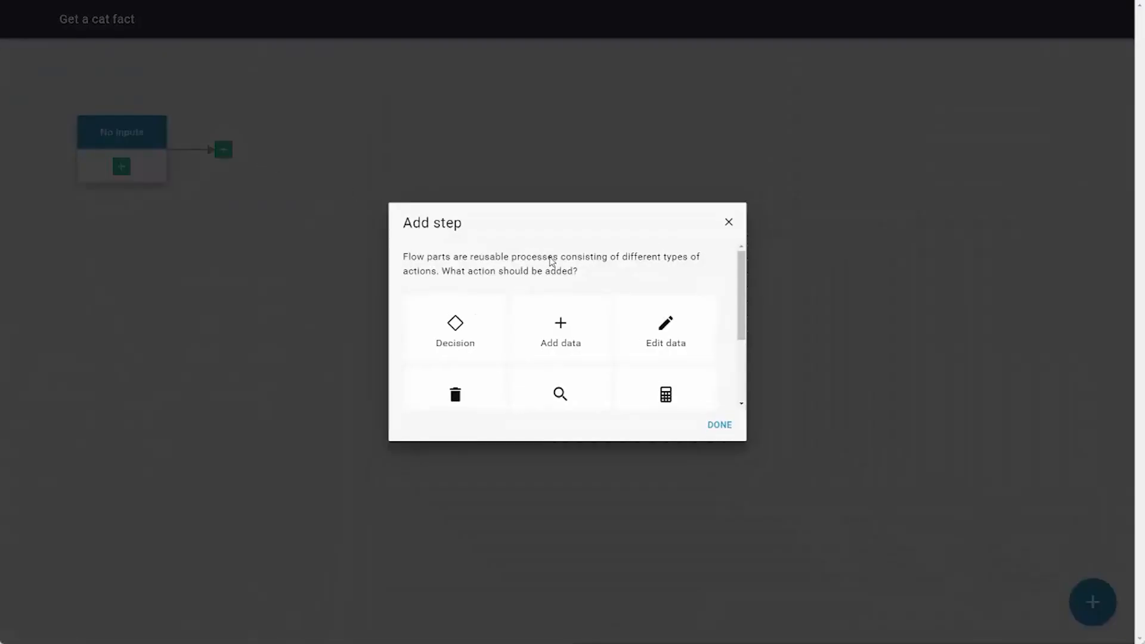
pyautogui.scroll(-2, 552, 275)
pyautogui.click(666, 361)
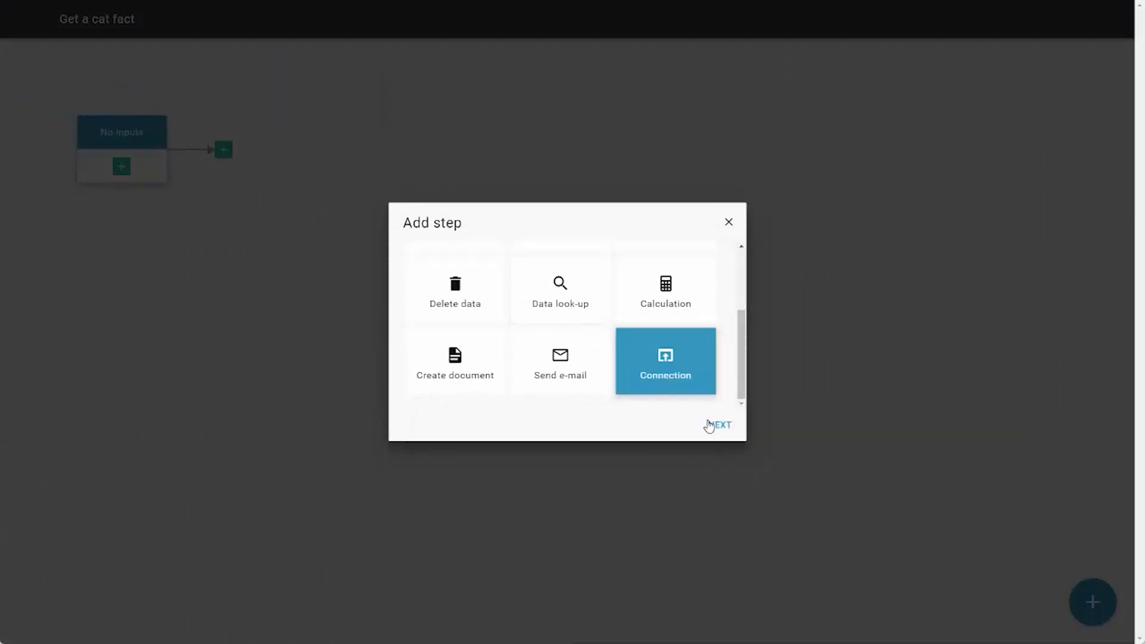
pyautogui.click(718, 424)
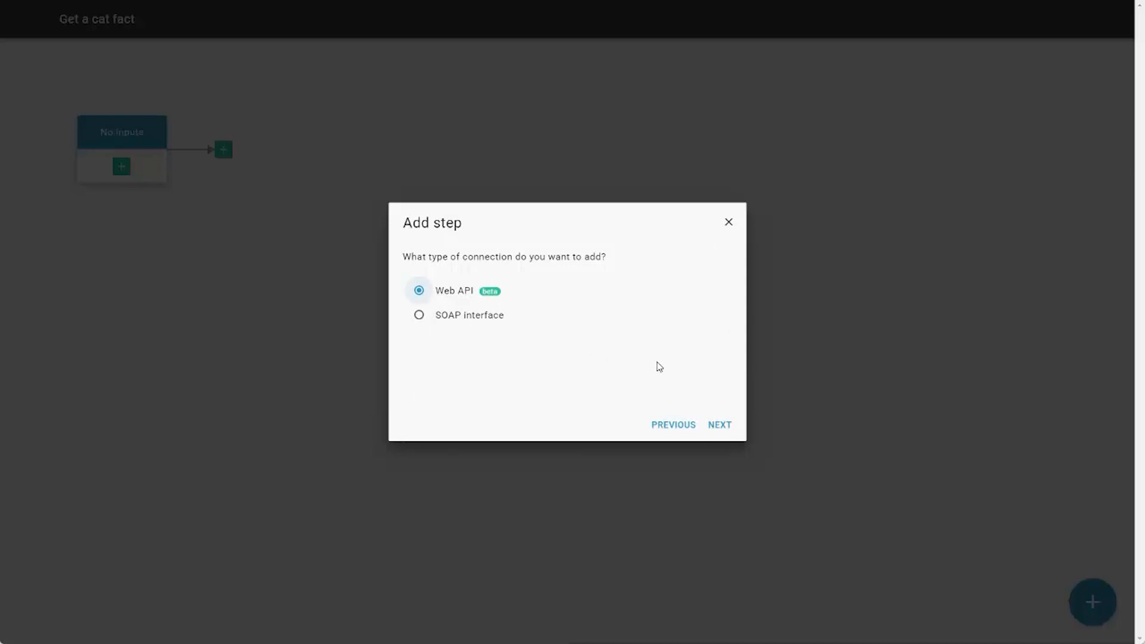
pyautogui.click(719, 425)
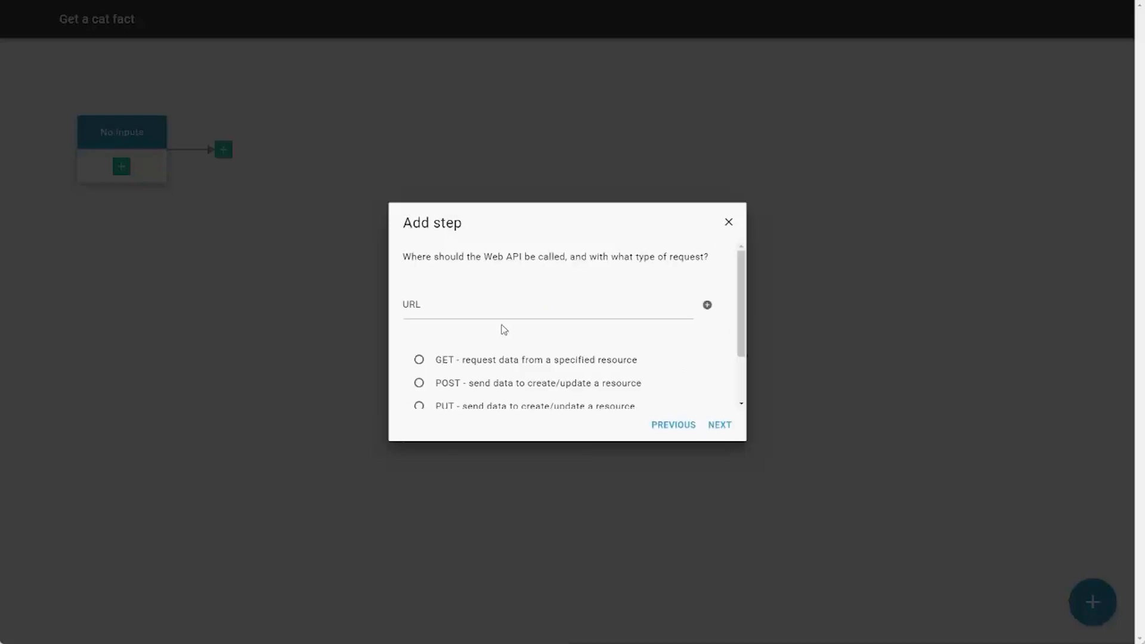
pyautogui.click(479, 309)
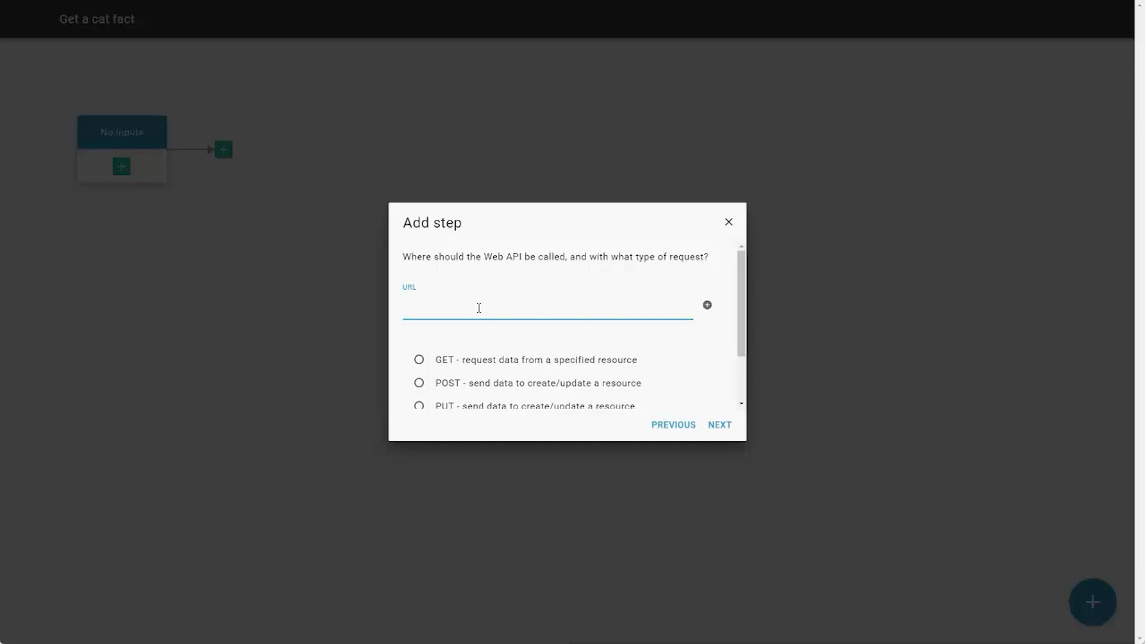
pyautogui.write('https://catfact.ninja/fact')
pyautogui.click(460, 360)
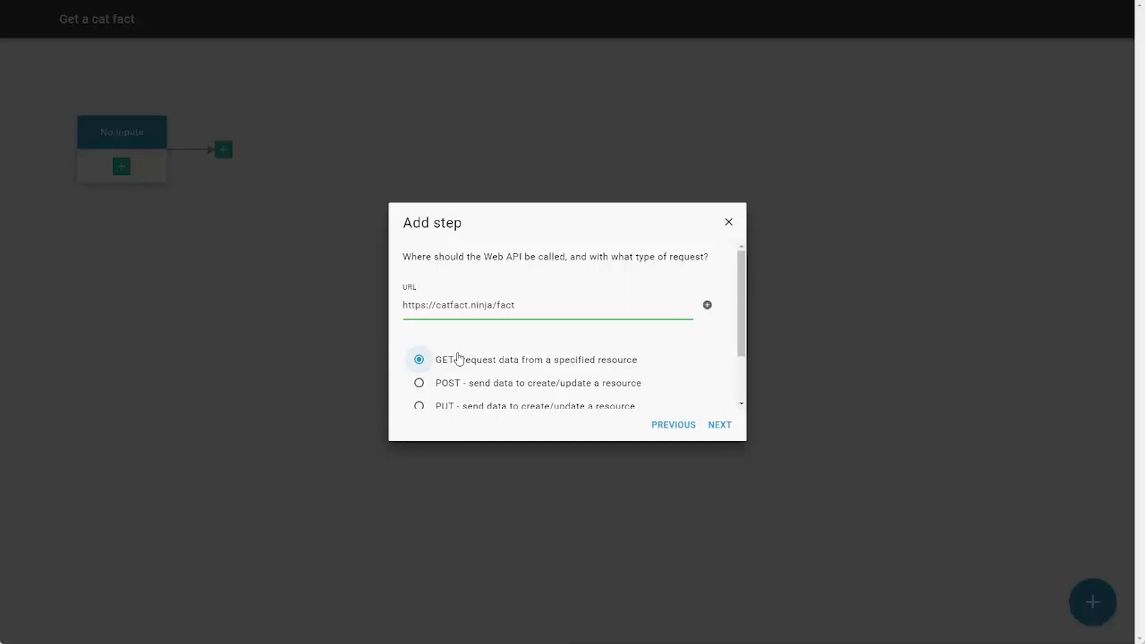
pyautogui.click(713, 426)
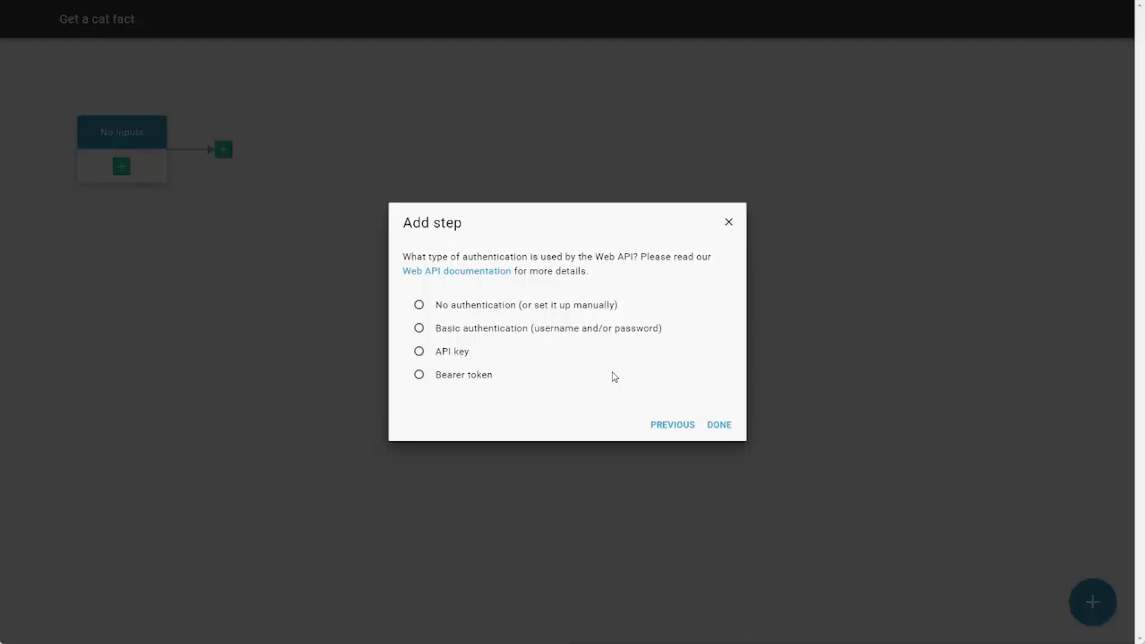
# - Choose no authentication for the Web API and add no extra query parameters, headers or cookie values
pyautogui.click(468, 305)
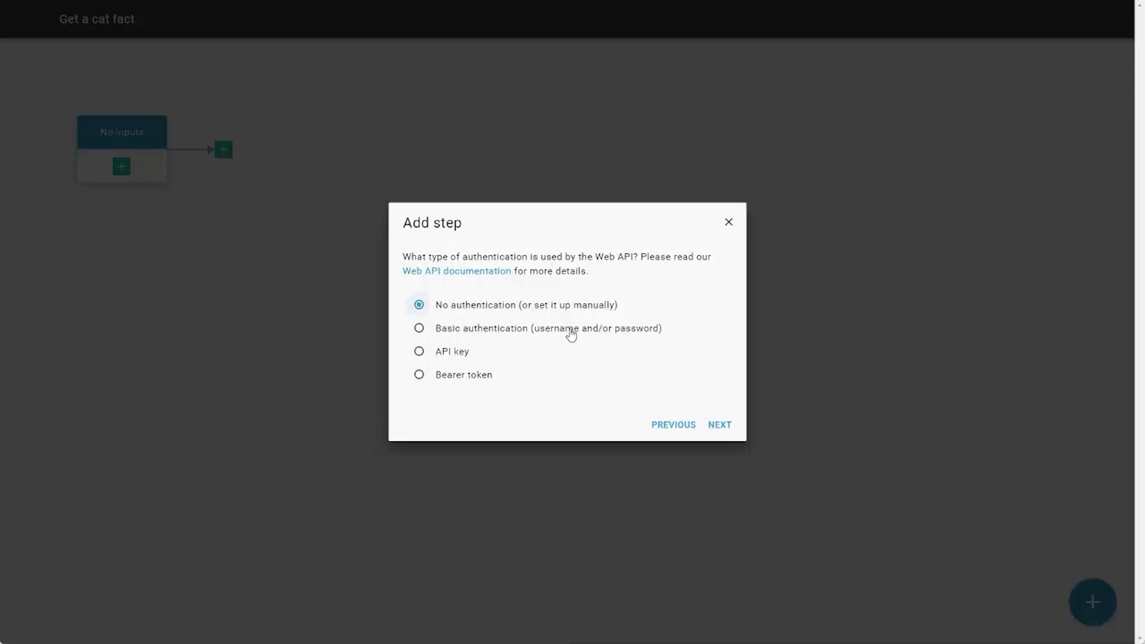
pyautogui.click(720, 426)
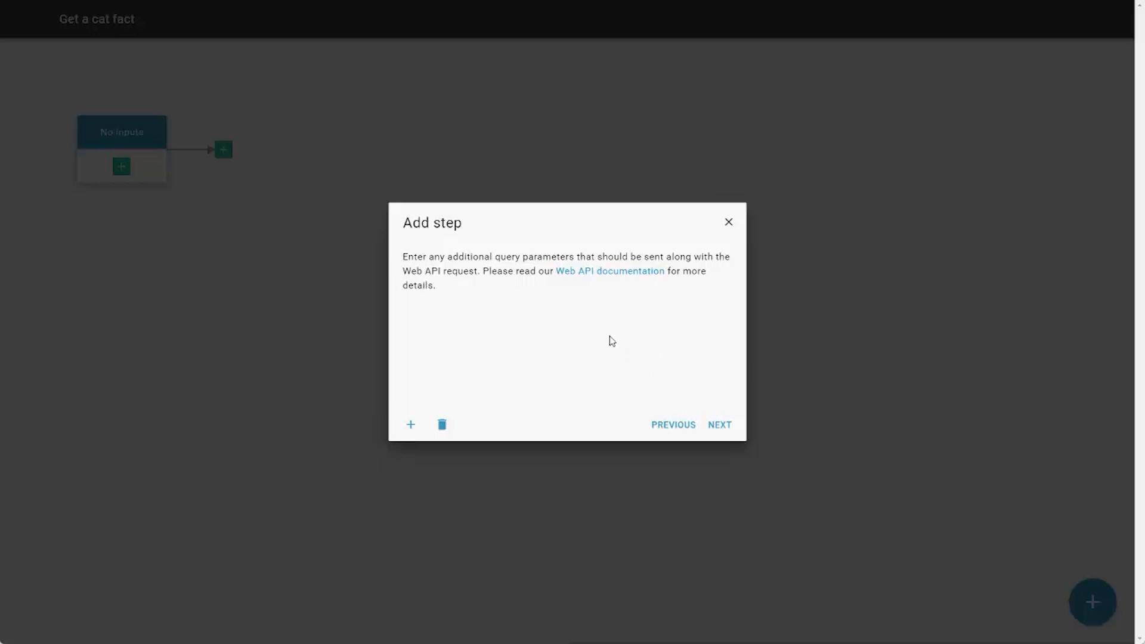
pyautogui.click(725, 424)
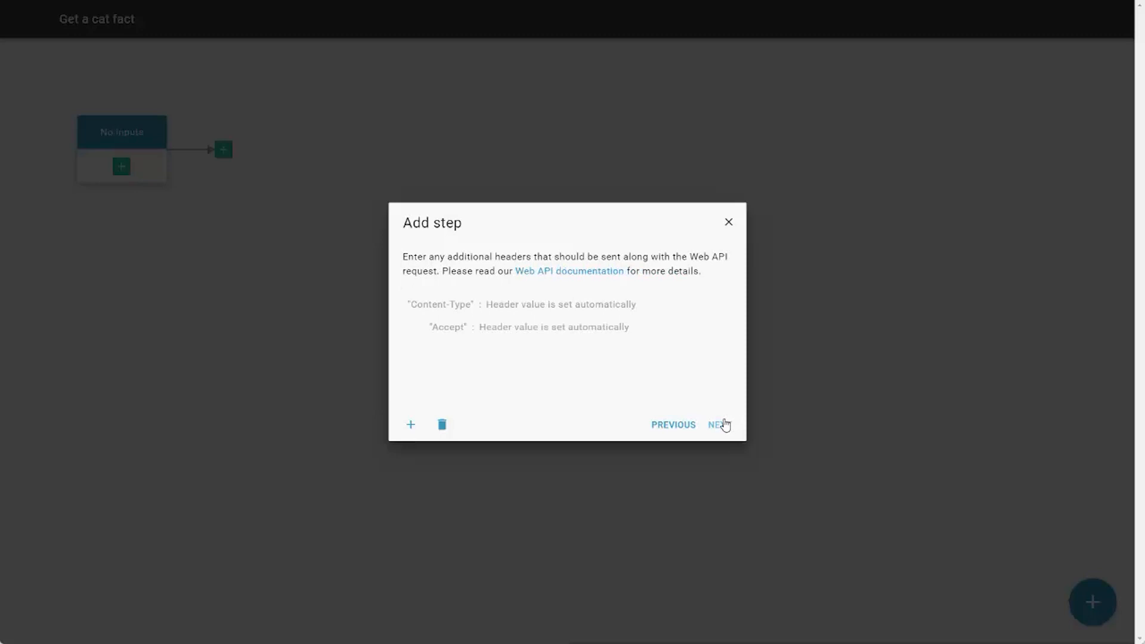
pyautogui.click(726, 425)
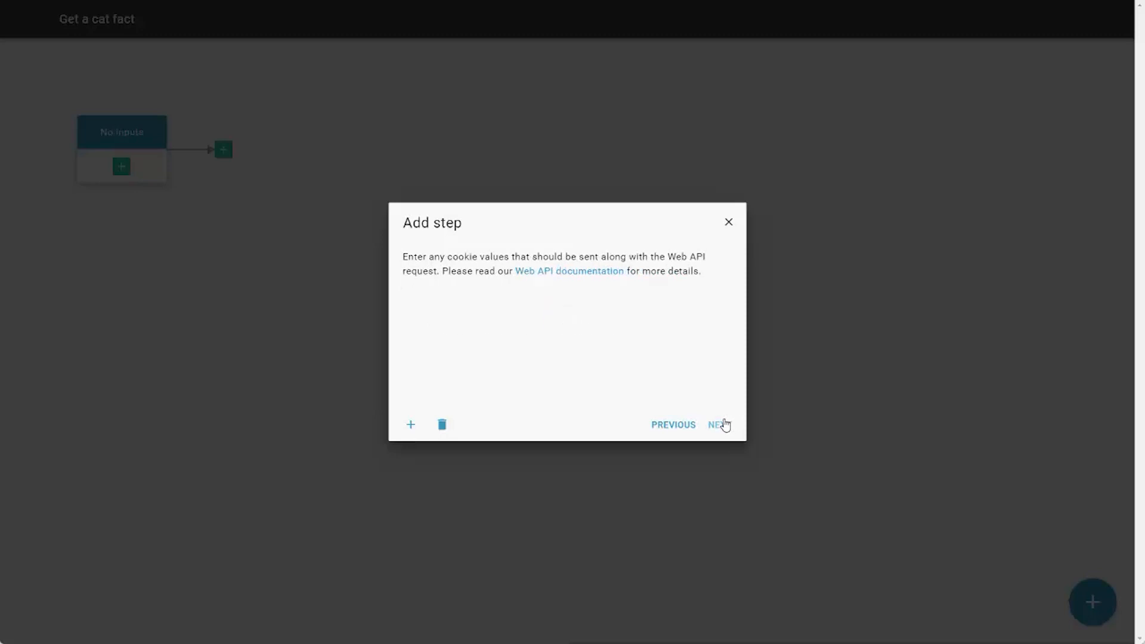
pyautogui.click(725, 425)
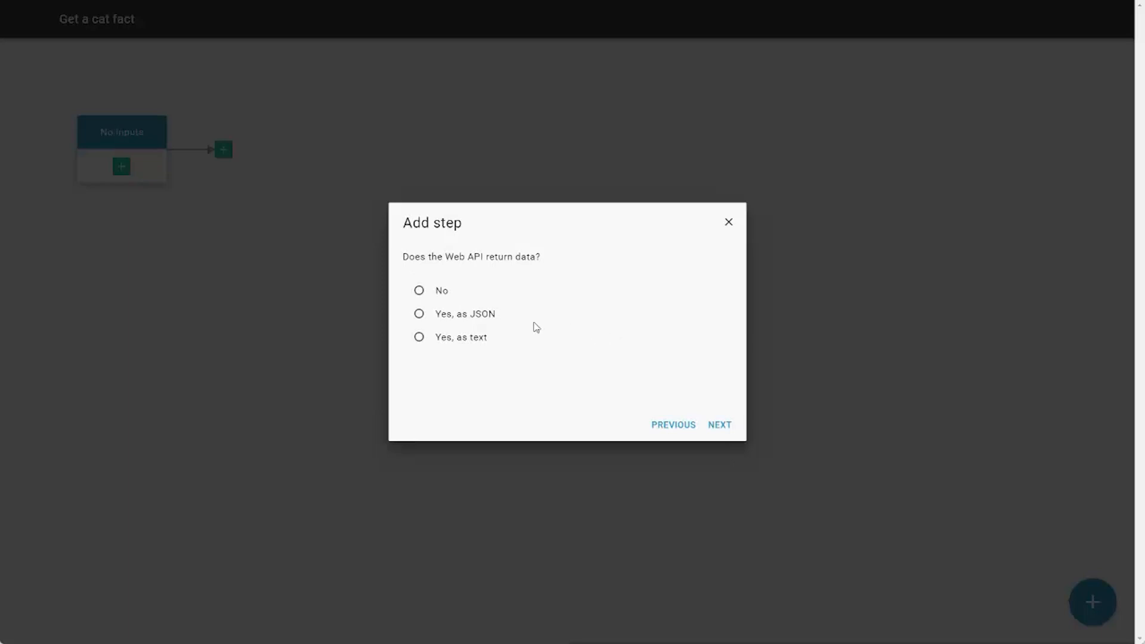
# - Specify that the Web API returns data as JSON and add a custom item as the root of the received data
pyautogui.click(479, 321)
pyautogui.click(717, 433)
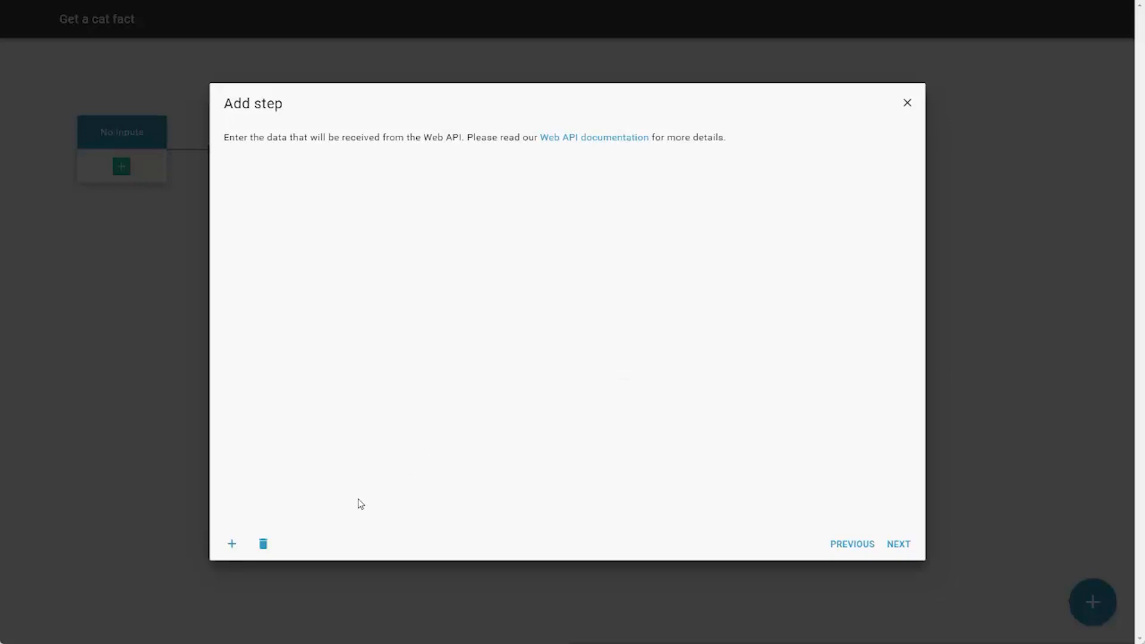
pyautogui.click(231, 544)
pyautogui.click(232, 545)
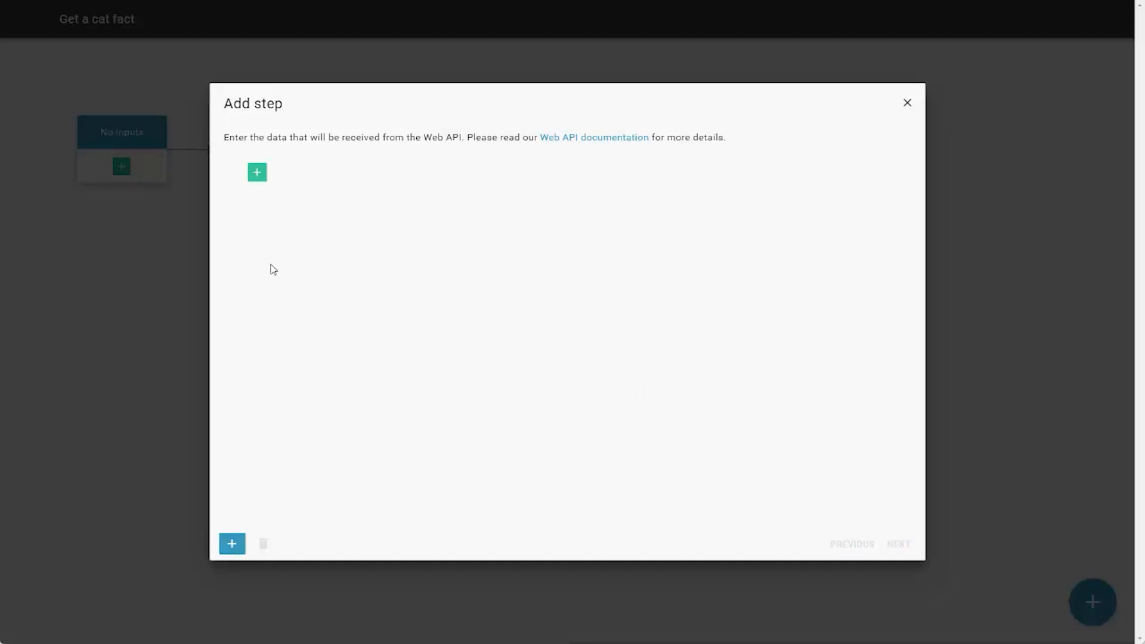
pyautogui.click(257, 175)
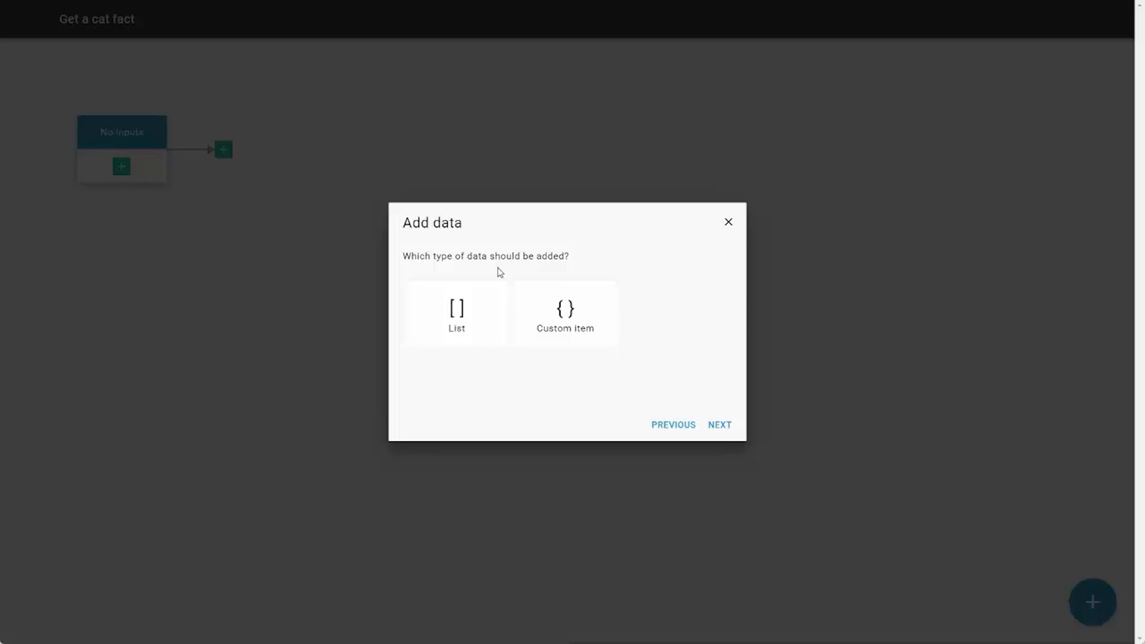
pyautogui.click(567, 325)
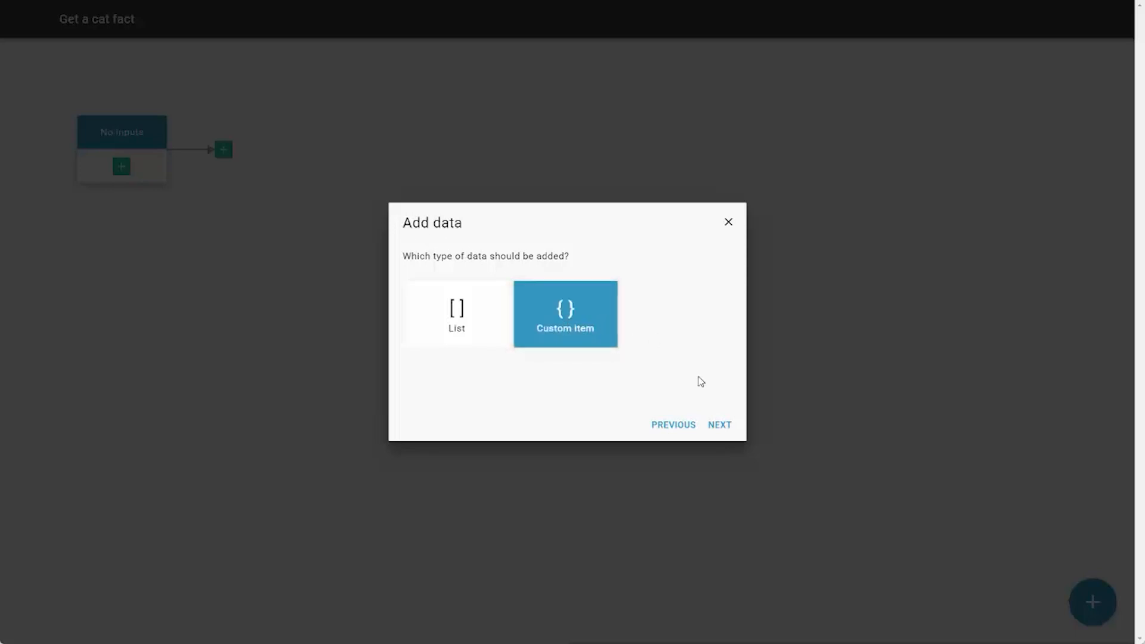
pyautogui.click(720, 426)
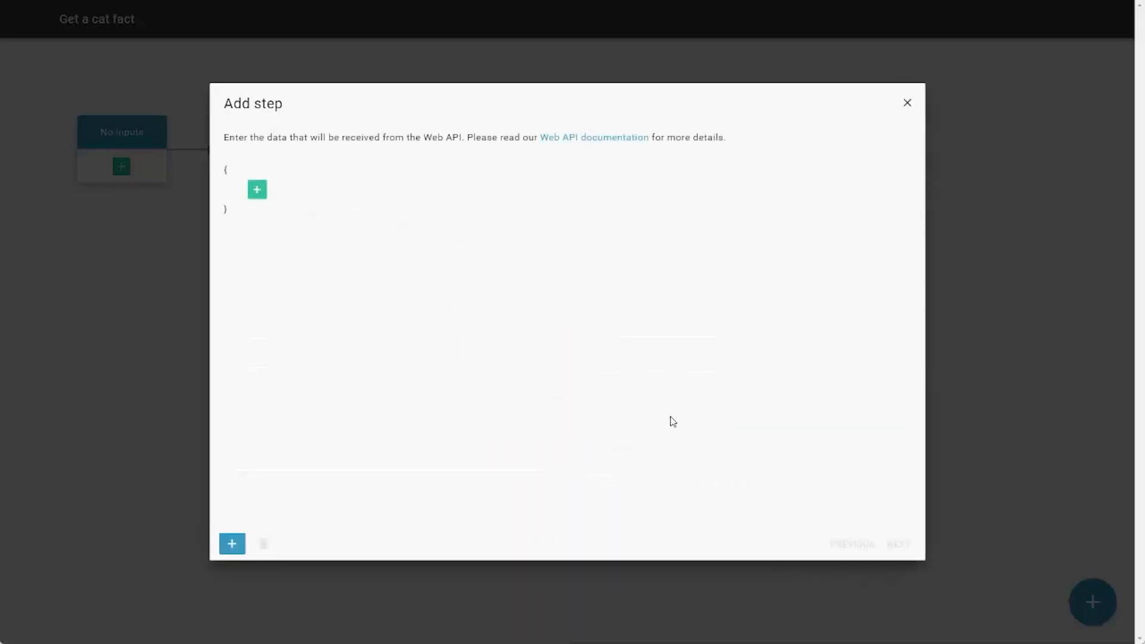
# - Add a value of type Any text named "fact" inside the custom item of the received data
pyautogui.click(257, 189)
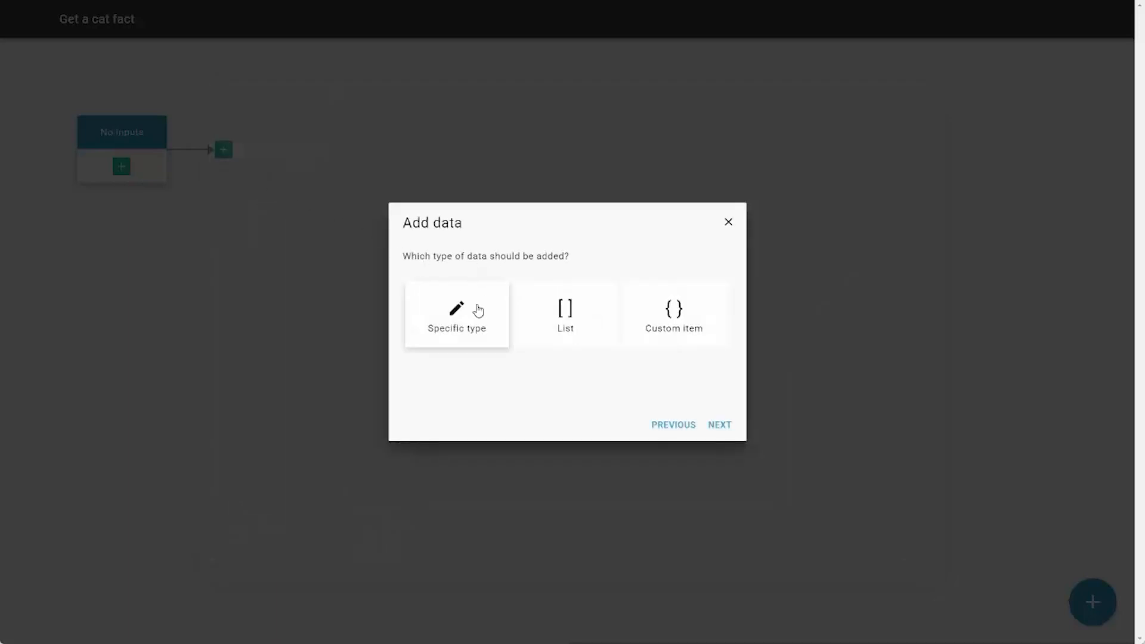
pyautogui.click(477, 310)
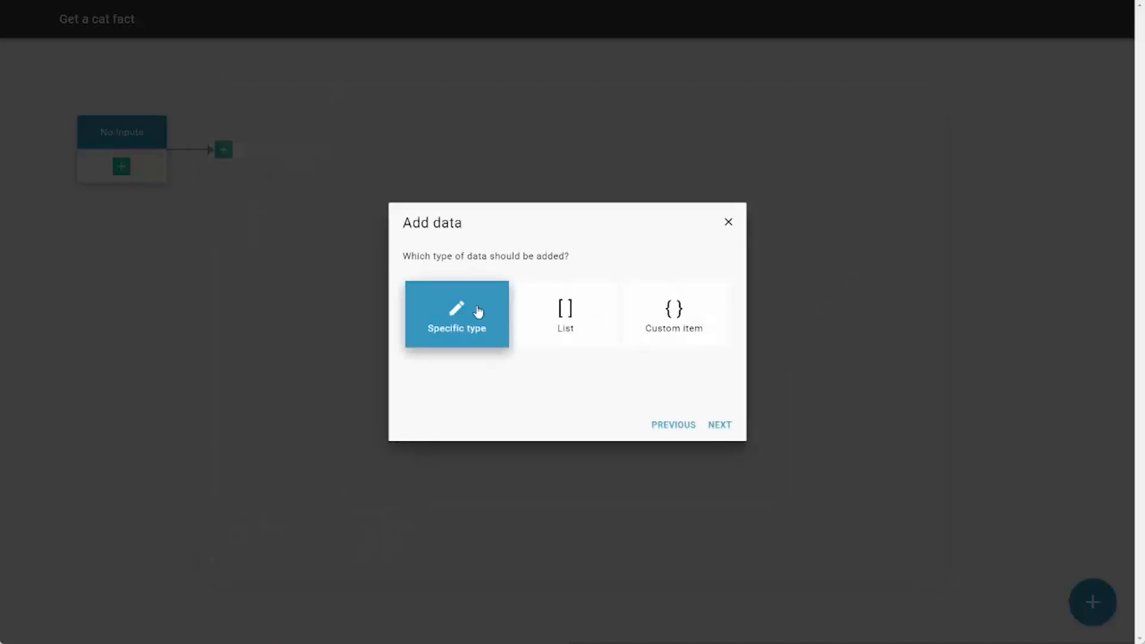
pyautogui.click(720, 425)
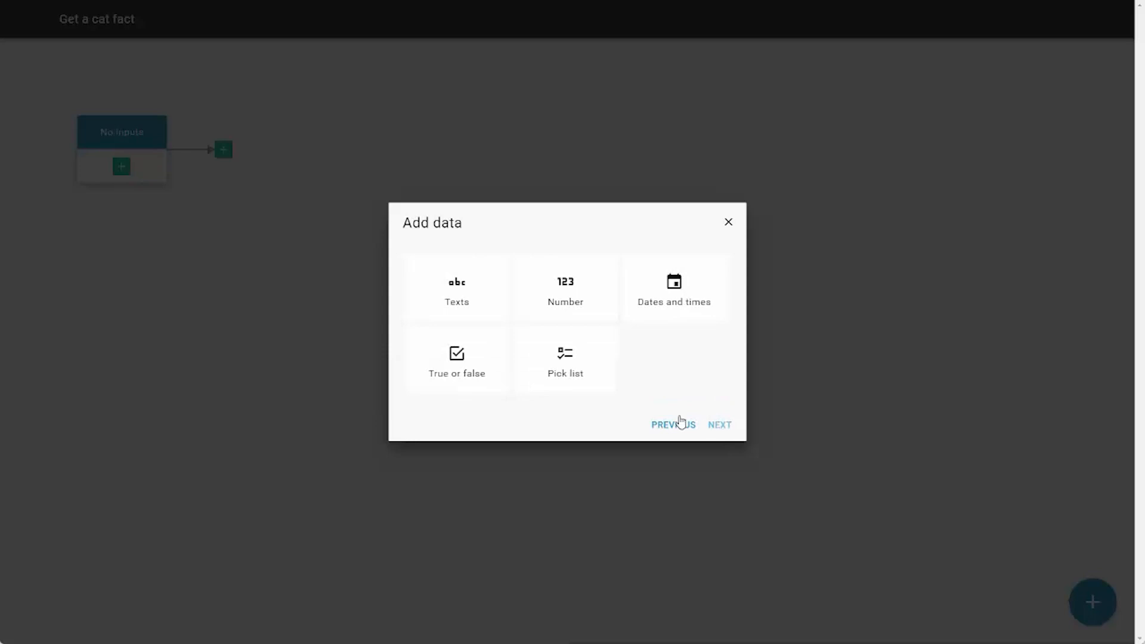
pyautogui.click(463, 297)
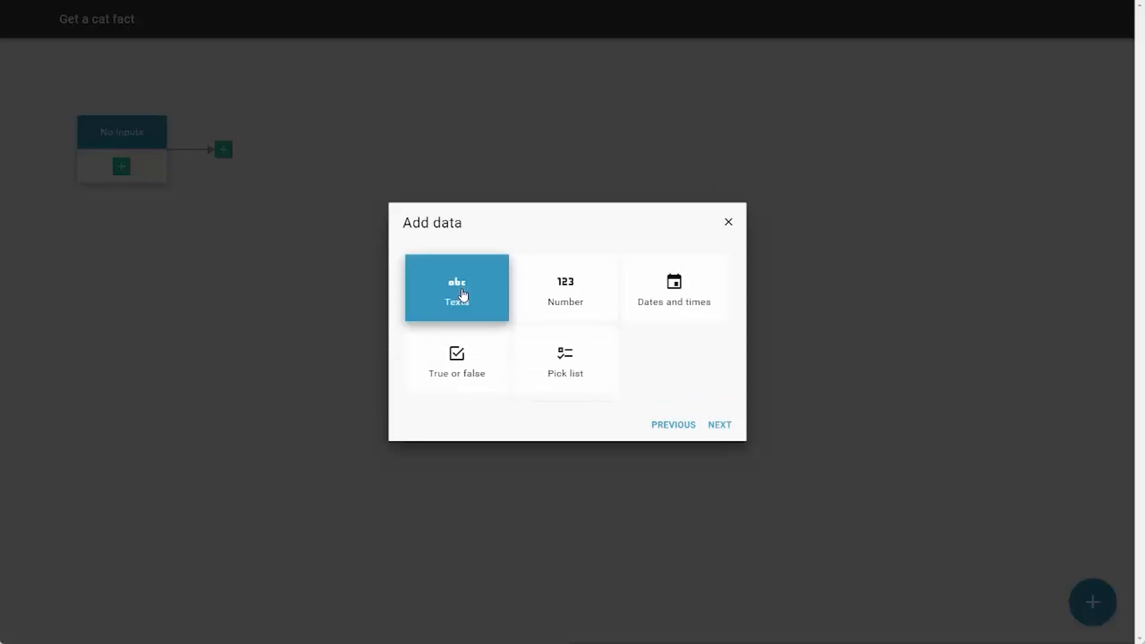
pyautogui.click(722, 426)
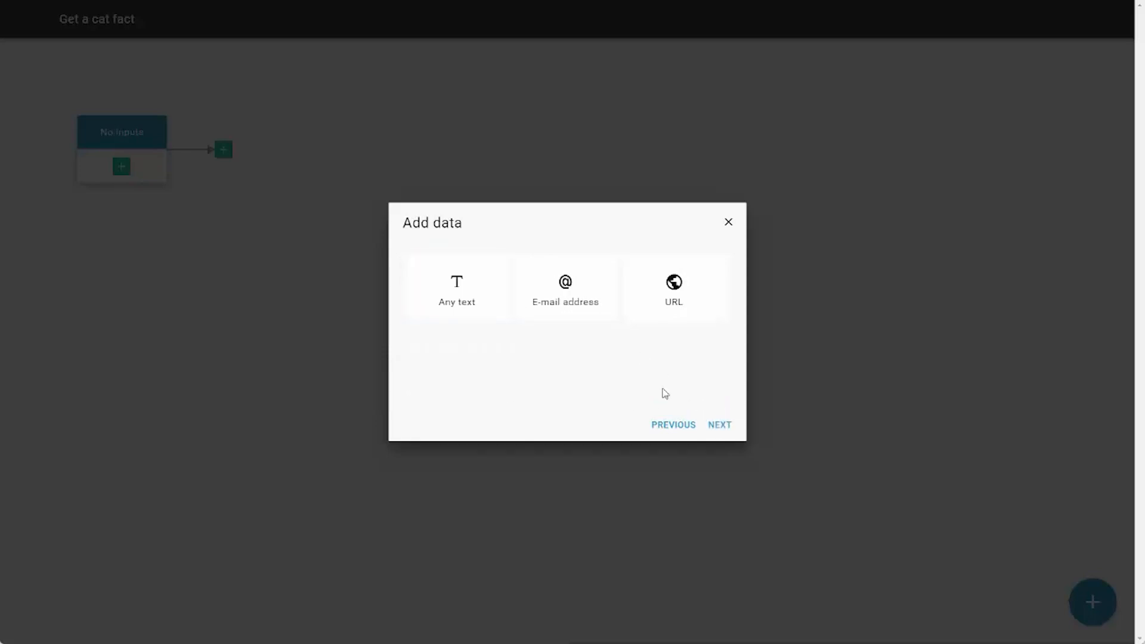
pyautogui.click(470, 294)
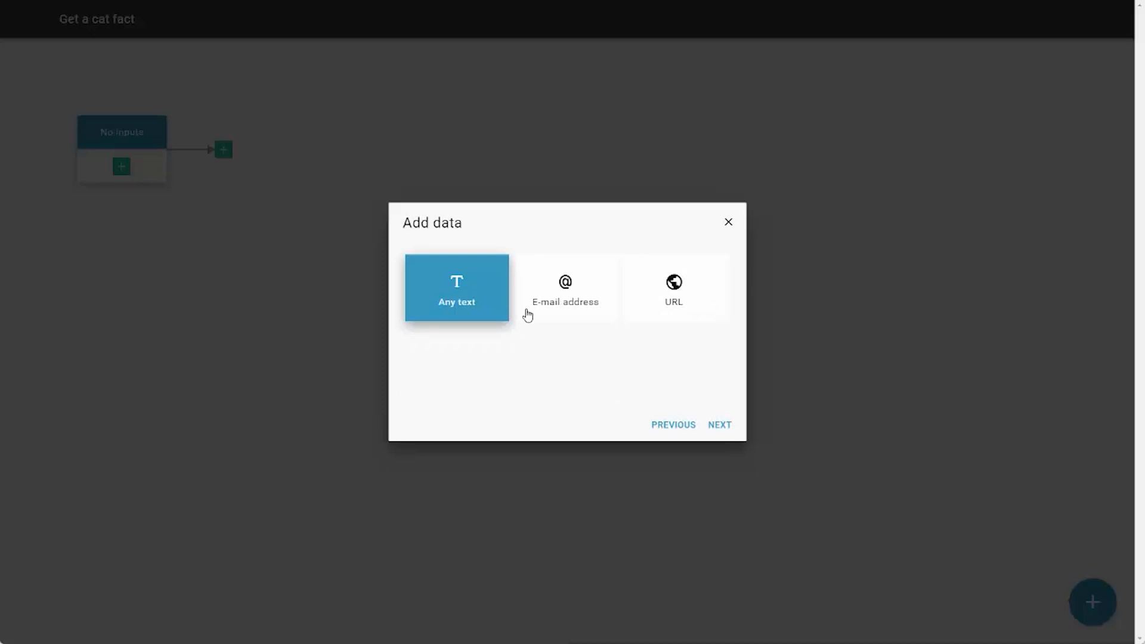
pyautogui.click(719, 425)
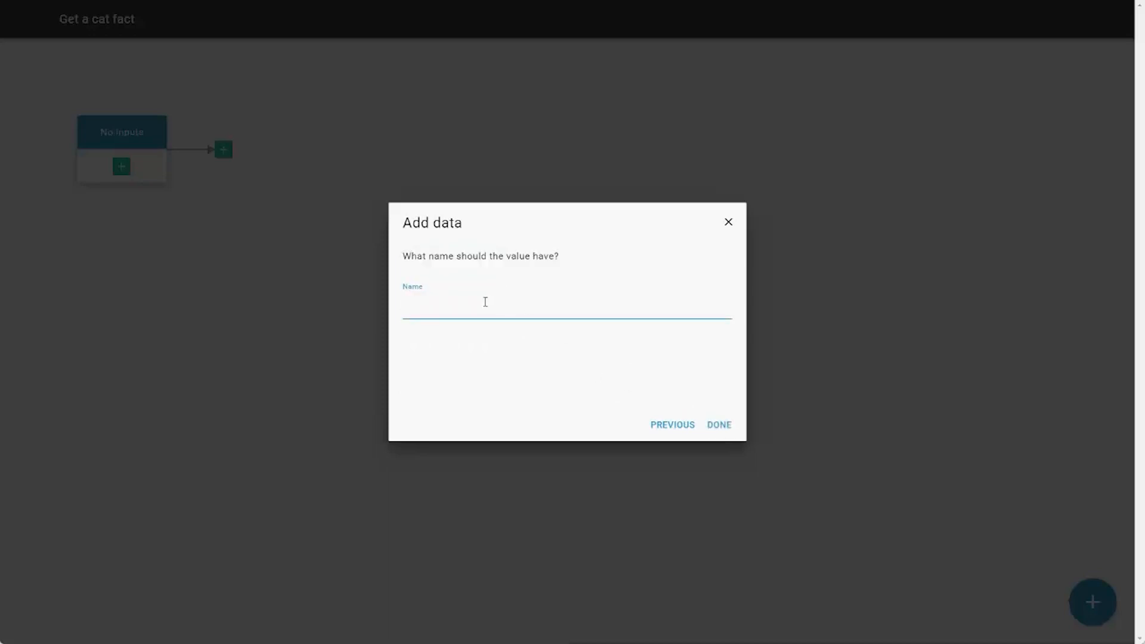
pyautogui.write('fact')
pyautogui.click(722, 425)
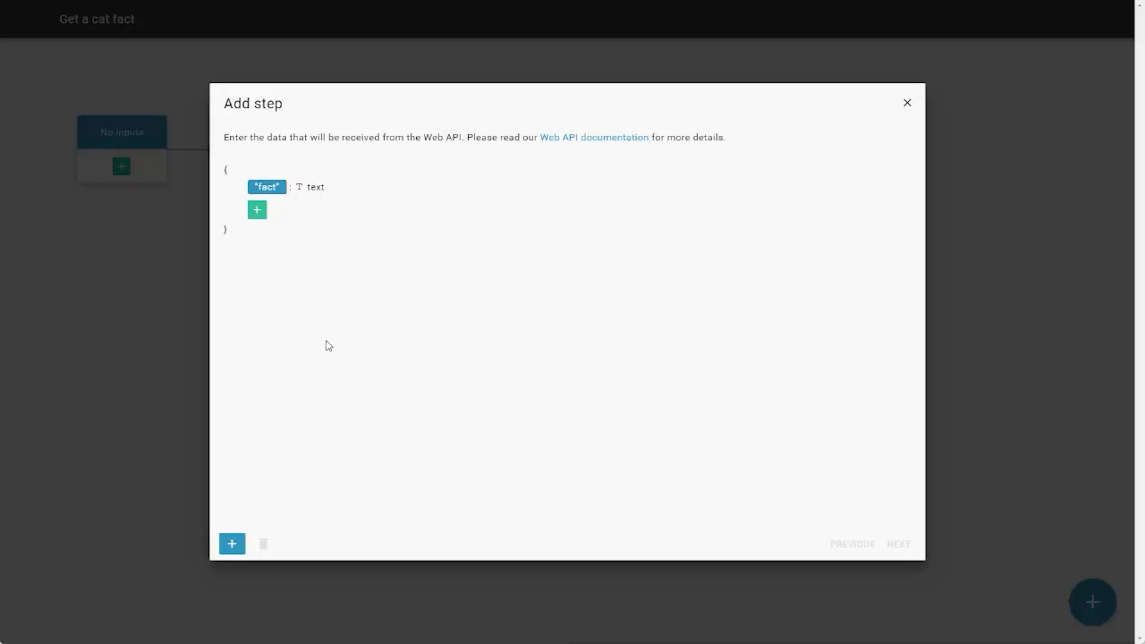
# - Add an integer number value named "length" to the custom item of the received data, below "fact"
pyautogui.click(231, 544)
pyautogui.click(230, 545)
pyautogui.click(257, 212)
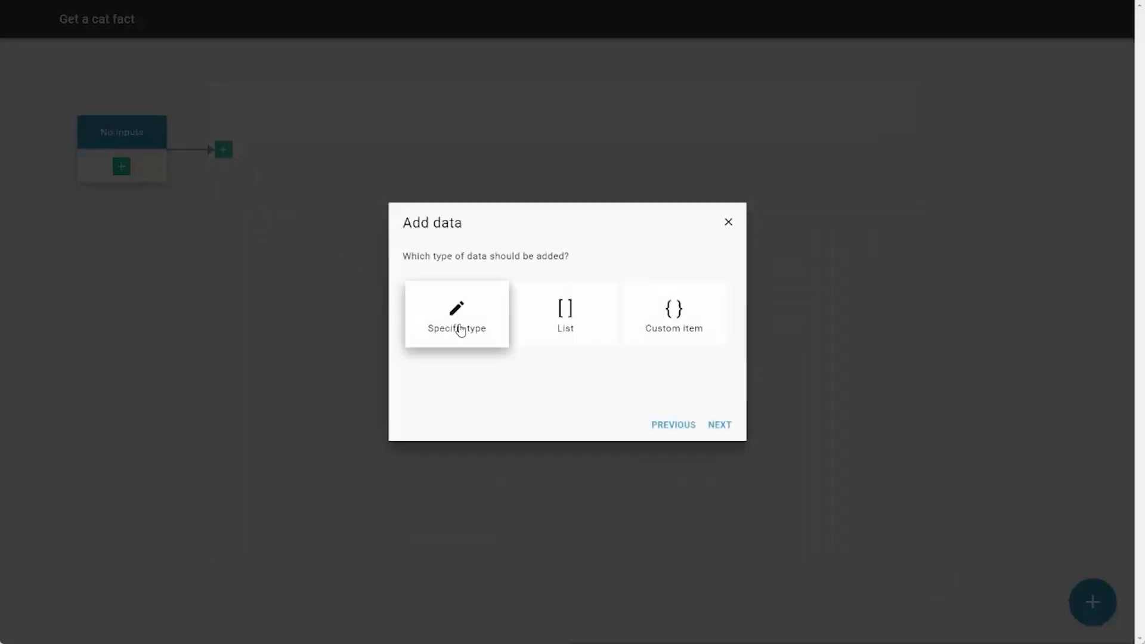
pyautogui.click(460, 329)
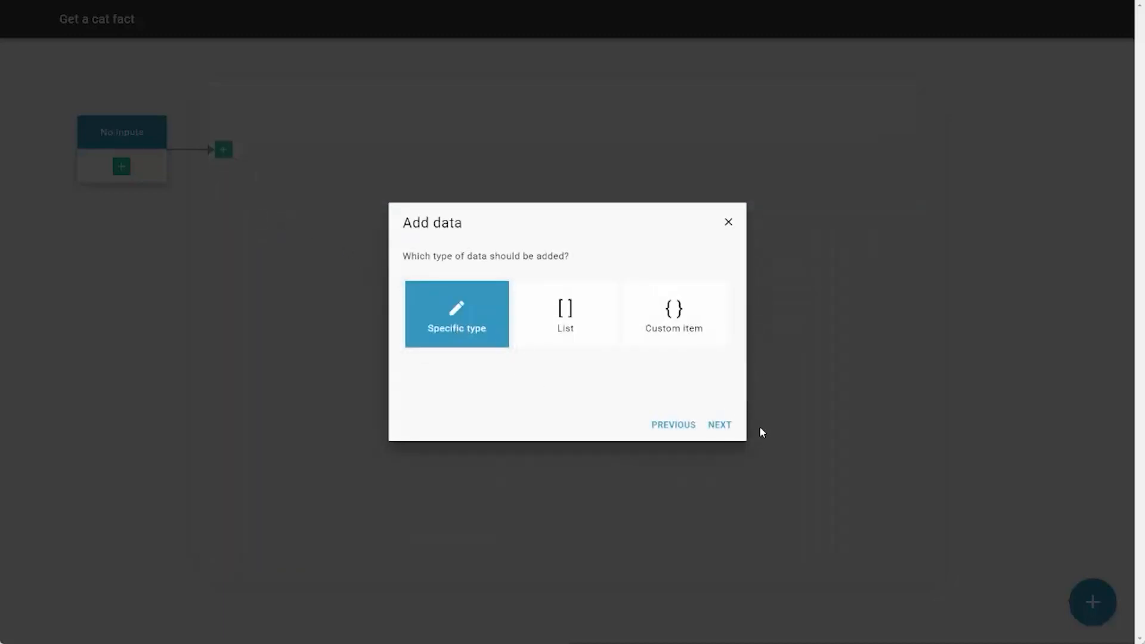
pyautogui.click(720, 425)
pyautogui.click(564, 314)
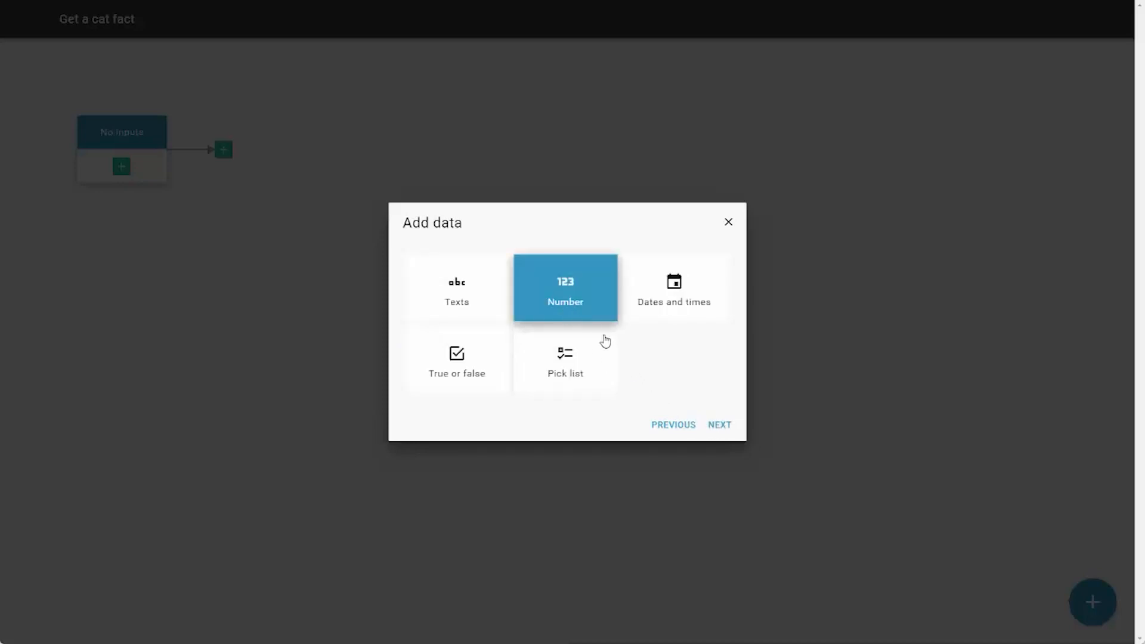
pyautogui.click(720, 425)
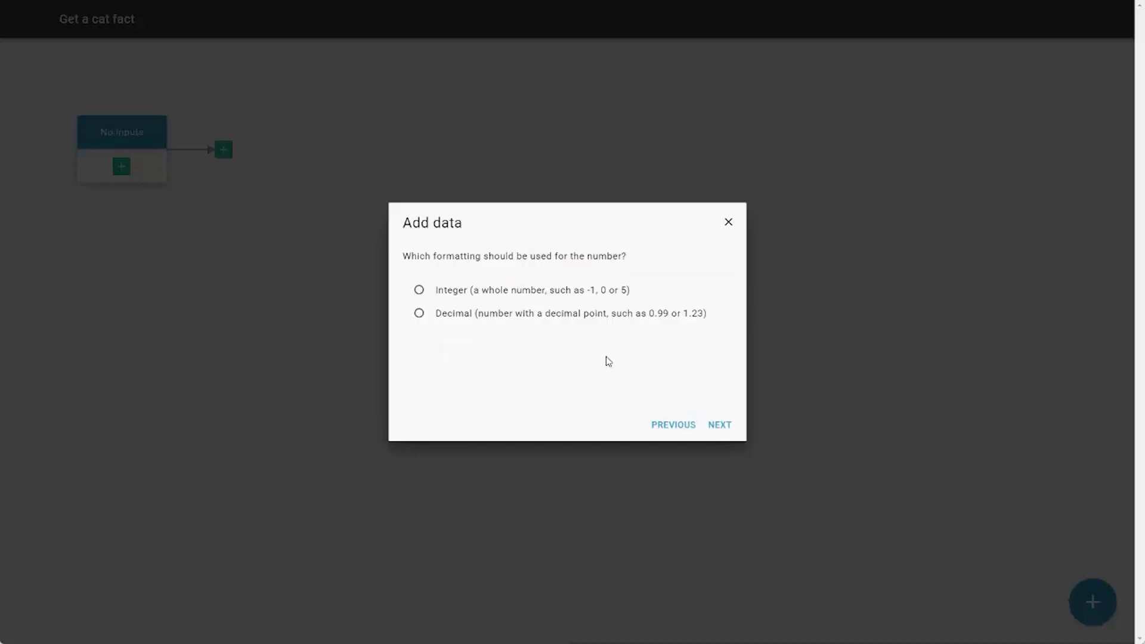
pyautogui.click(499, 294)
pyautogui.click(718, 425)
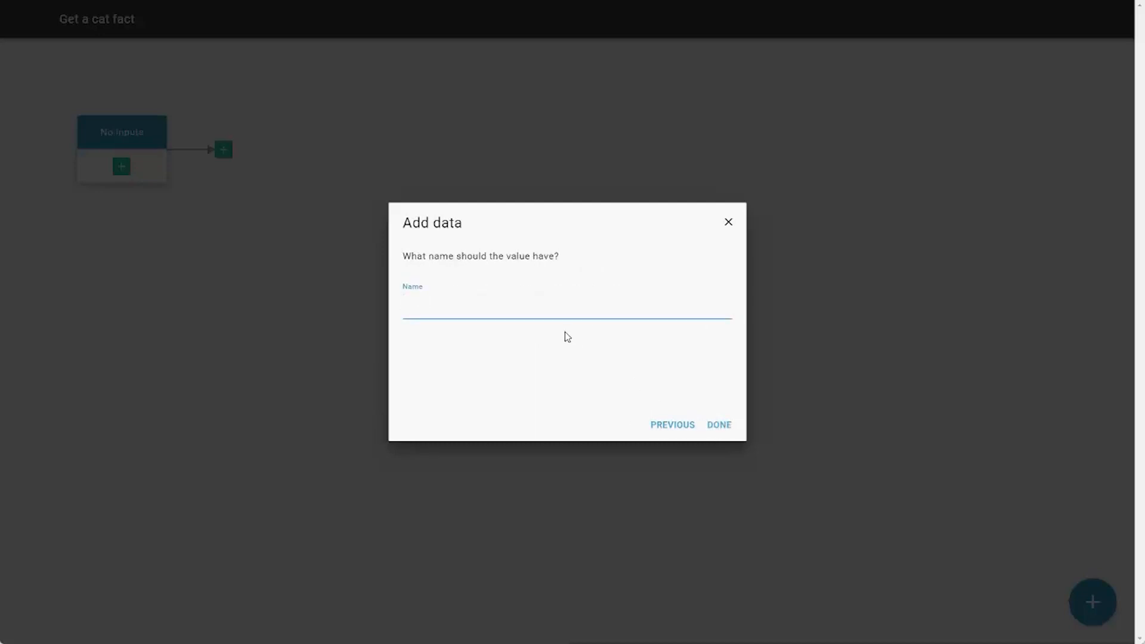
pyautogui.write('length')
pyautogui.click(723, 425)
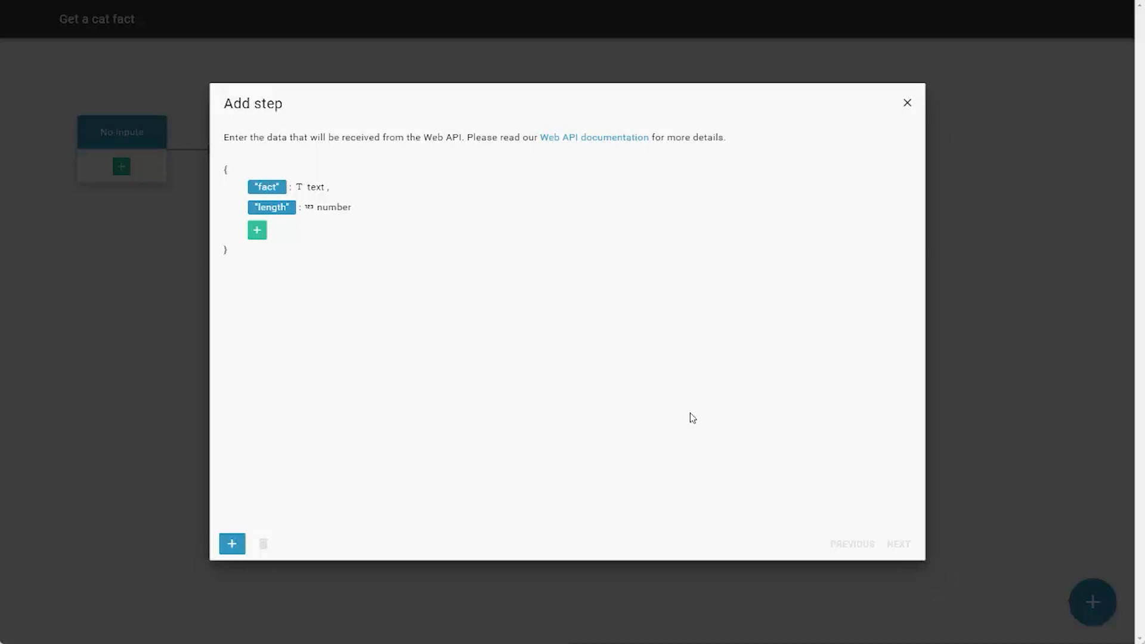
# - Finish defining the received data and name the connection action "Get a cat fact"
pyautogui.click(232, 545)
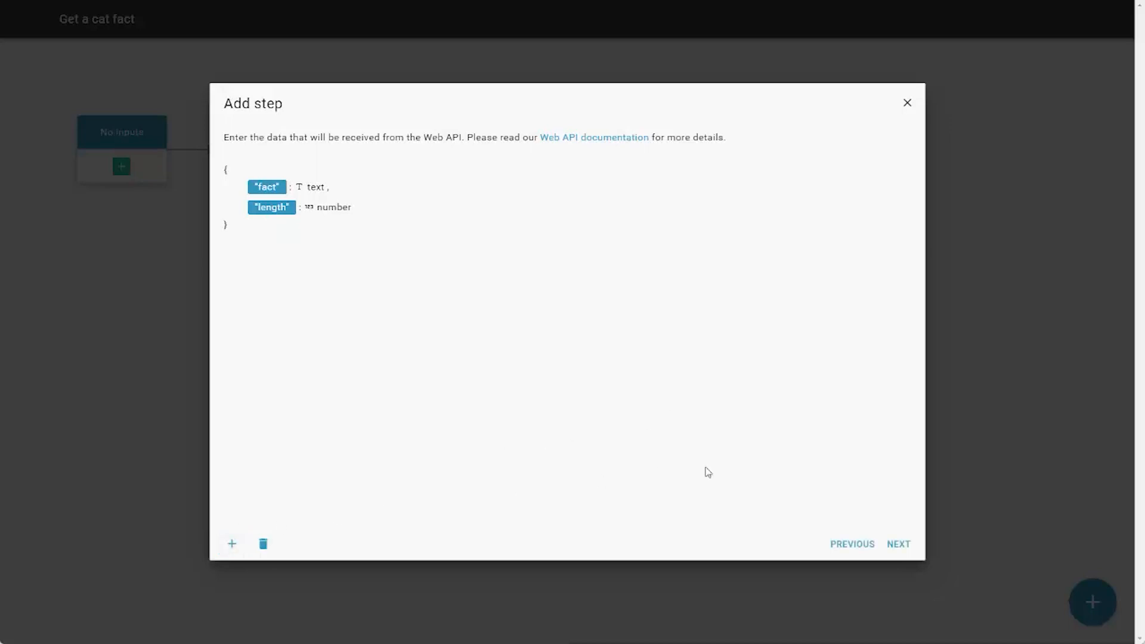
pyautogui.click(899, 544)
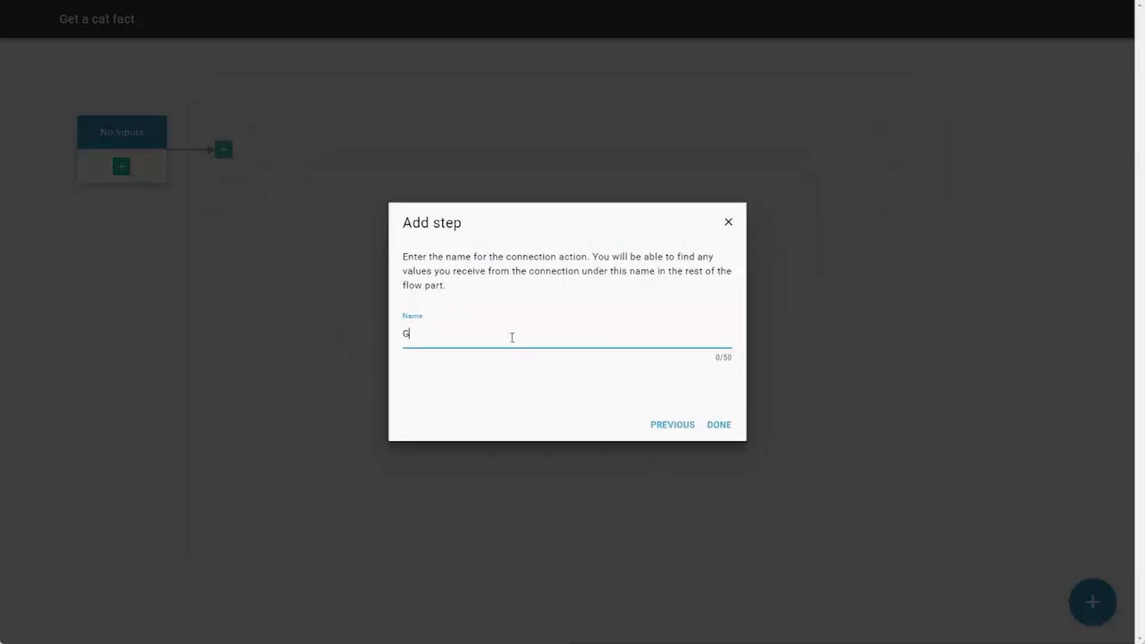
pyautogui.write('t fact')
pyautogui.click(723, 425)
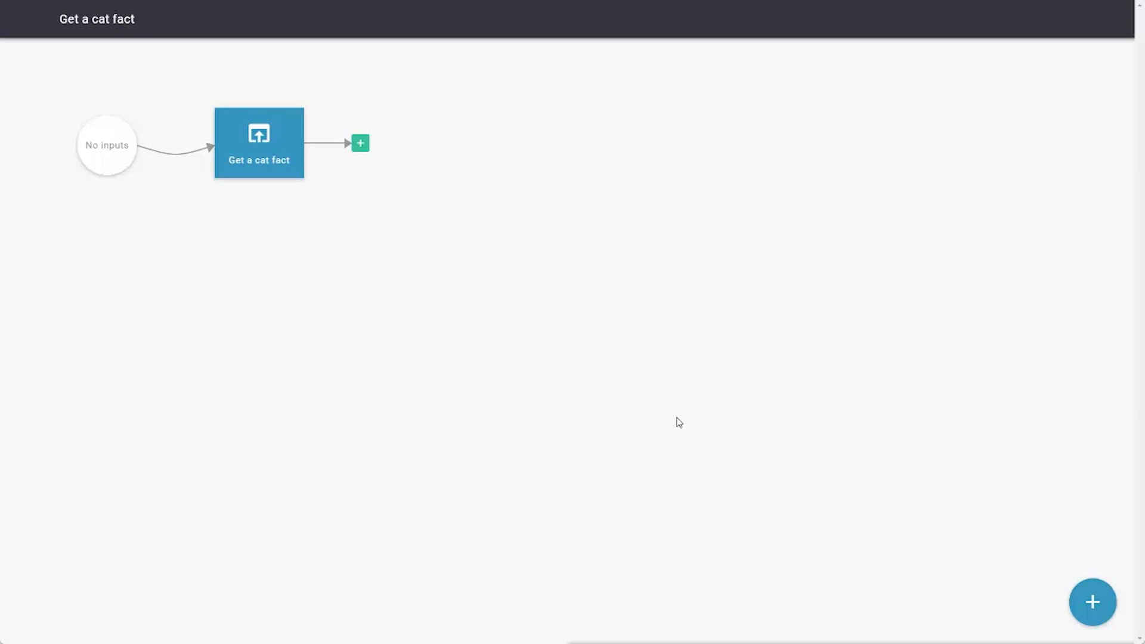
# - End the flow part after the Get a cat fact action
pyautogui.click(362, 144)
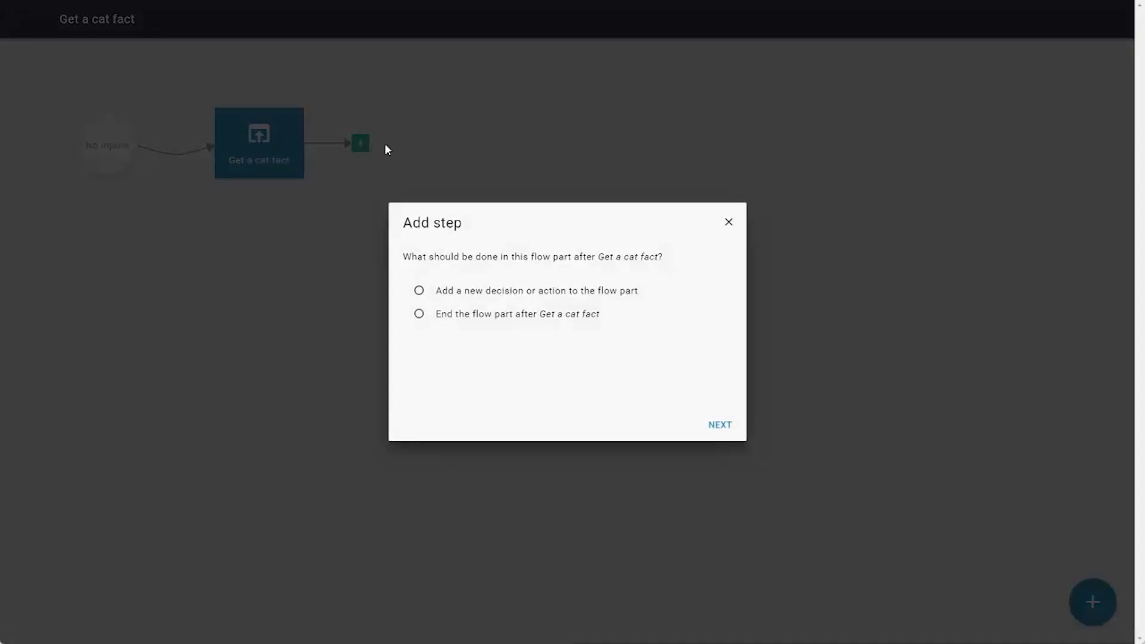
pyautogui.click(495, 321)
pyautogui.click(718, 425)
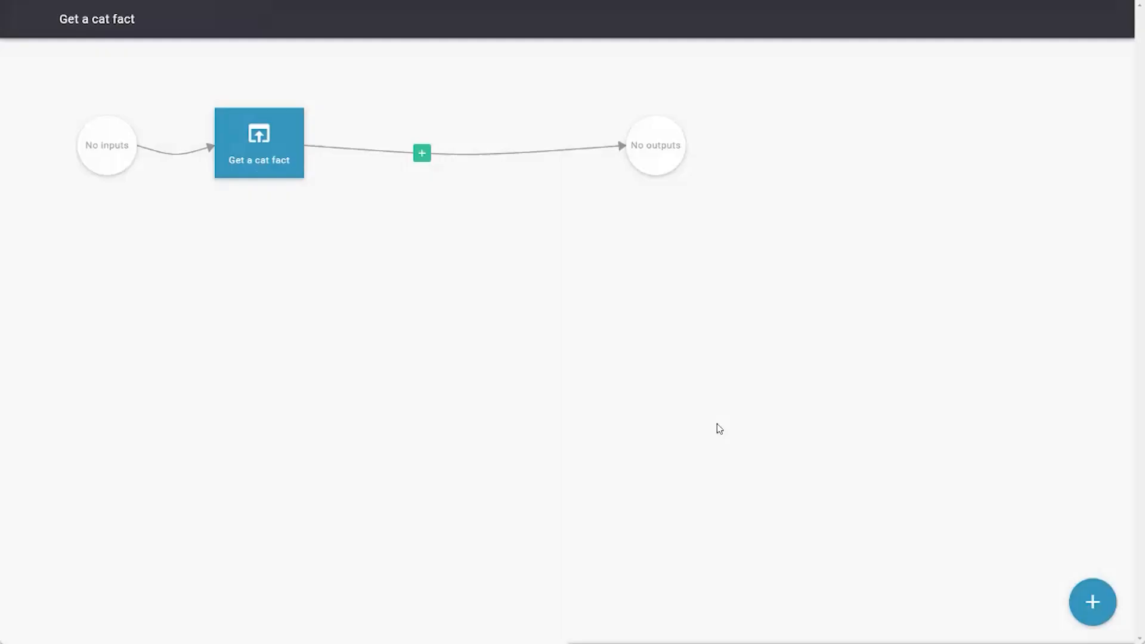
# - Add the response body's "fact" value as a flow part output, keeping the output name "fact"
pyautogui.click(644, 143)
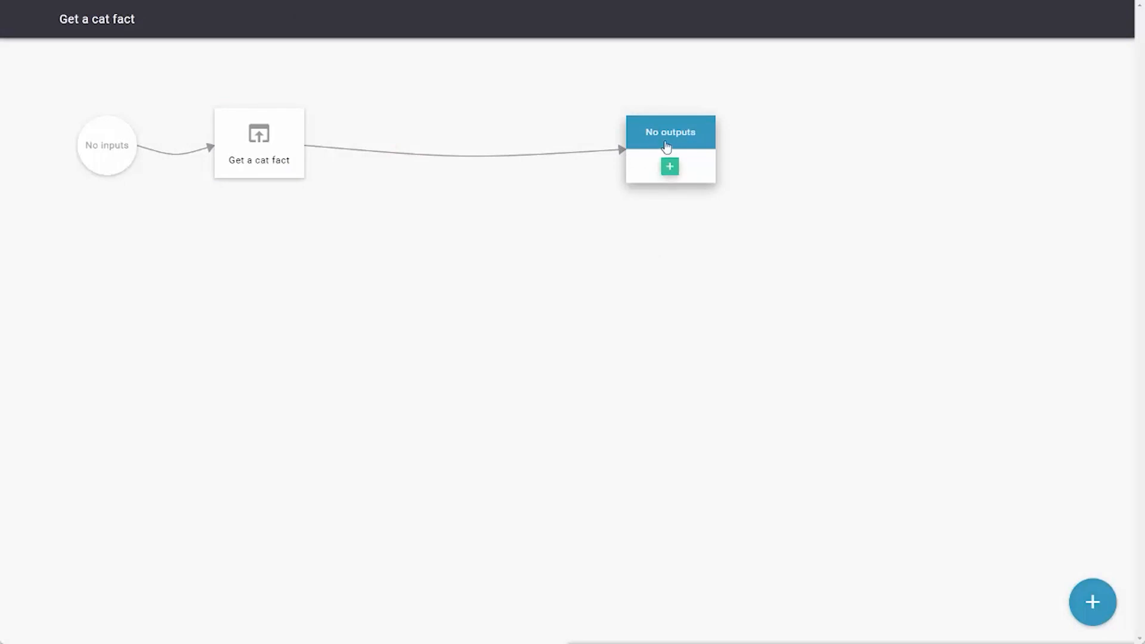
pyautogui.click(544, 164)
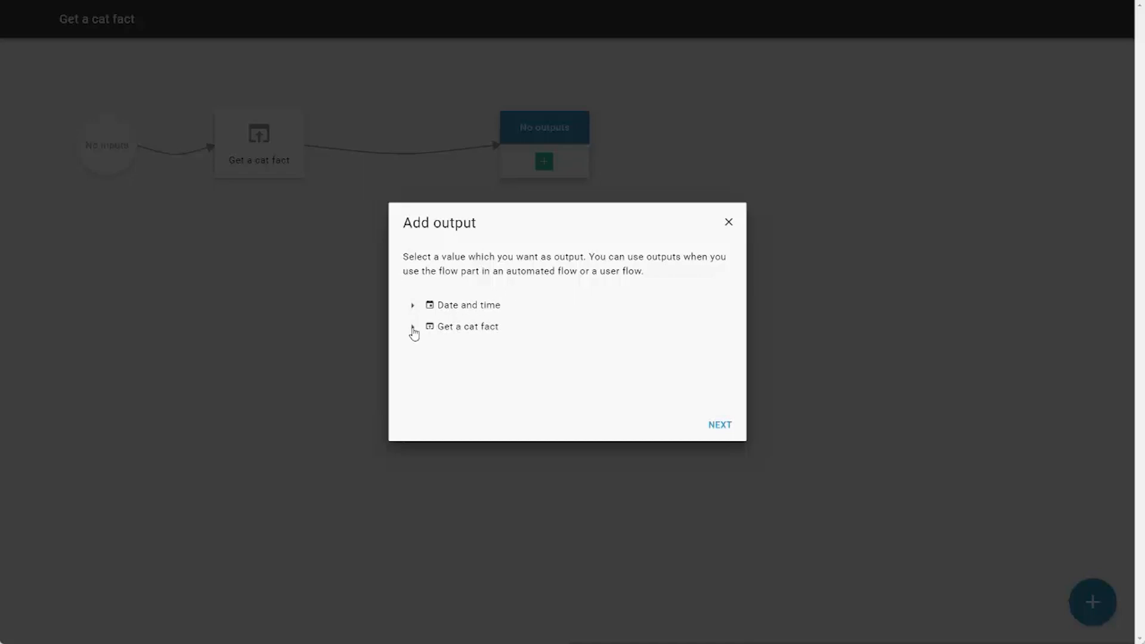
pyautogui.click(413, 328)
pyautogui.click(432, 351)
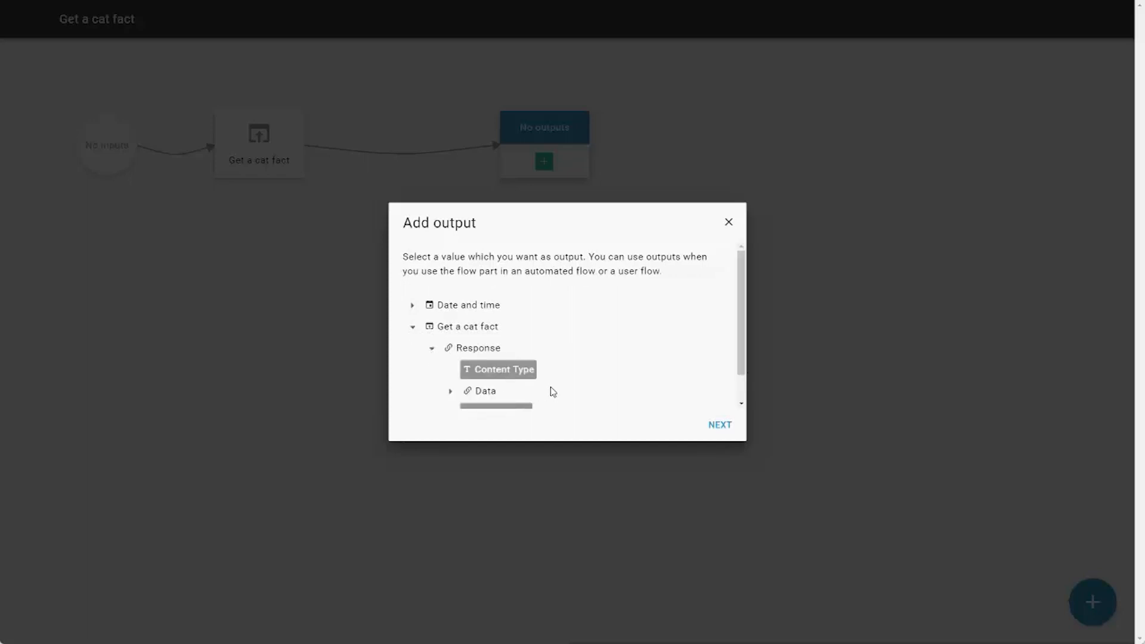
pyautogui.scroll(-1, 579, 390)
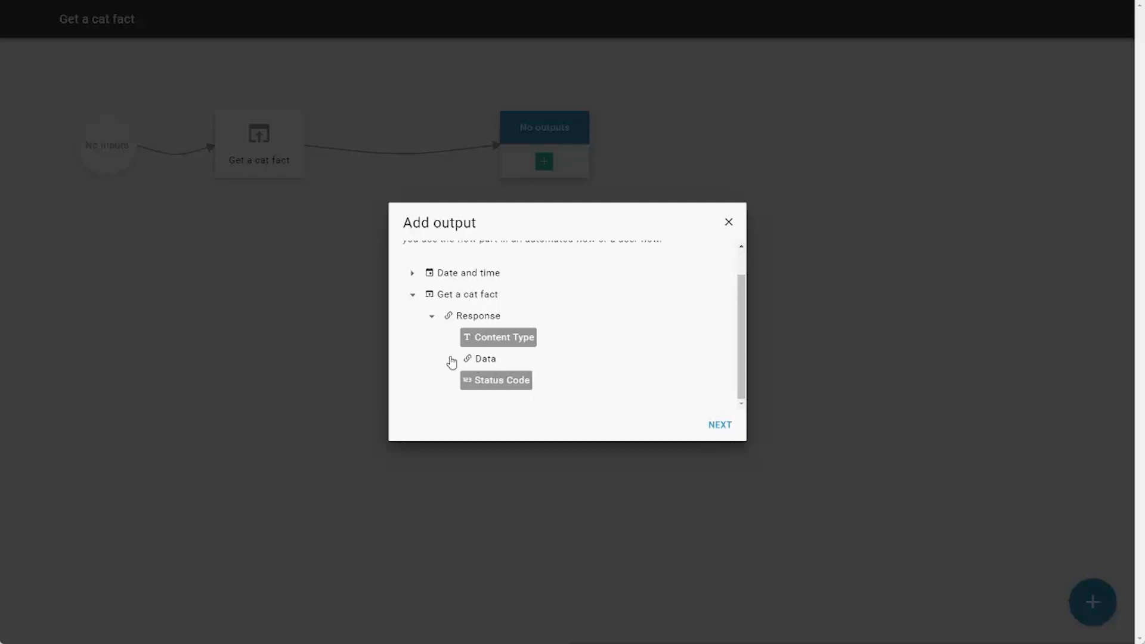
pyautogui.click(451, 360)
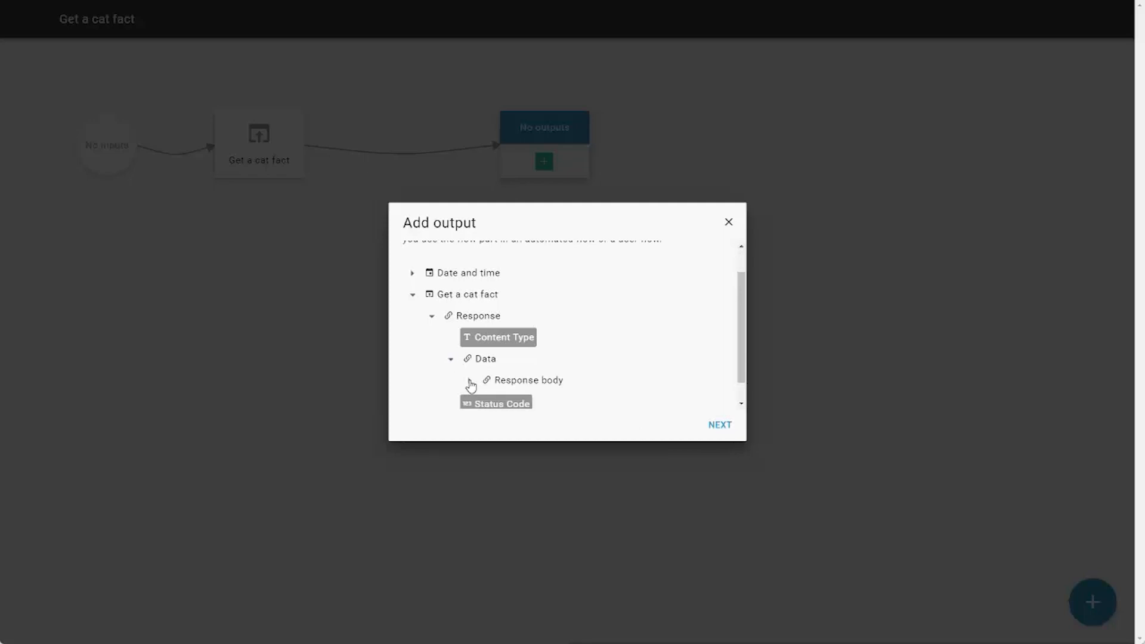
pyautogui.click(471, 384)
pyautogui.scroll(-1, 596, 391)
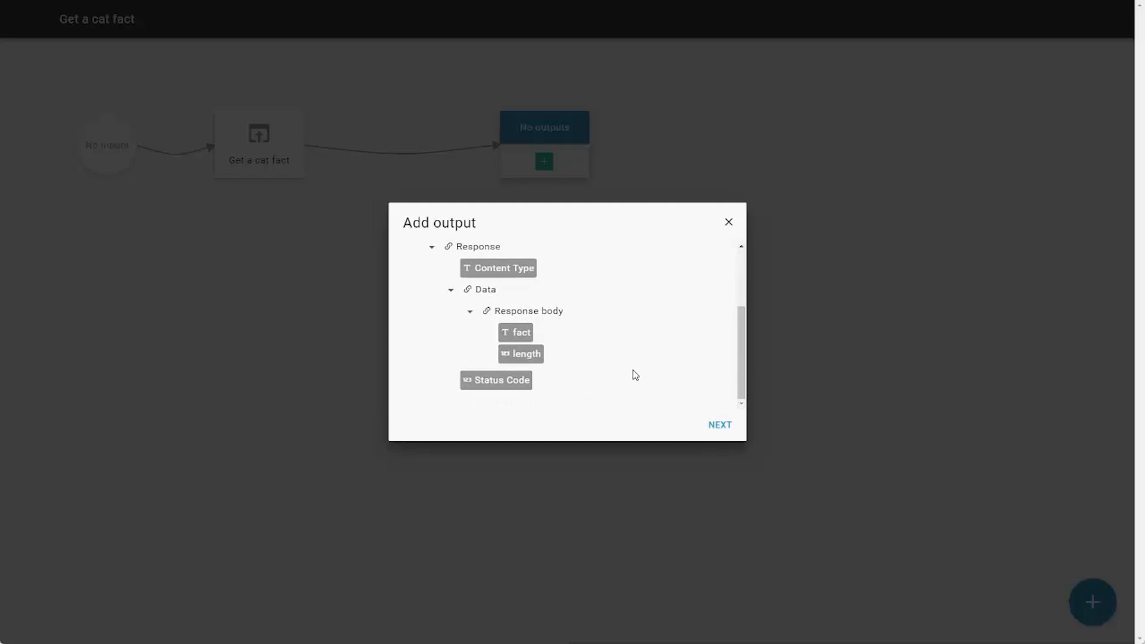
pyautogui.click(517, 334)
pyautogui.click(717, 425)
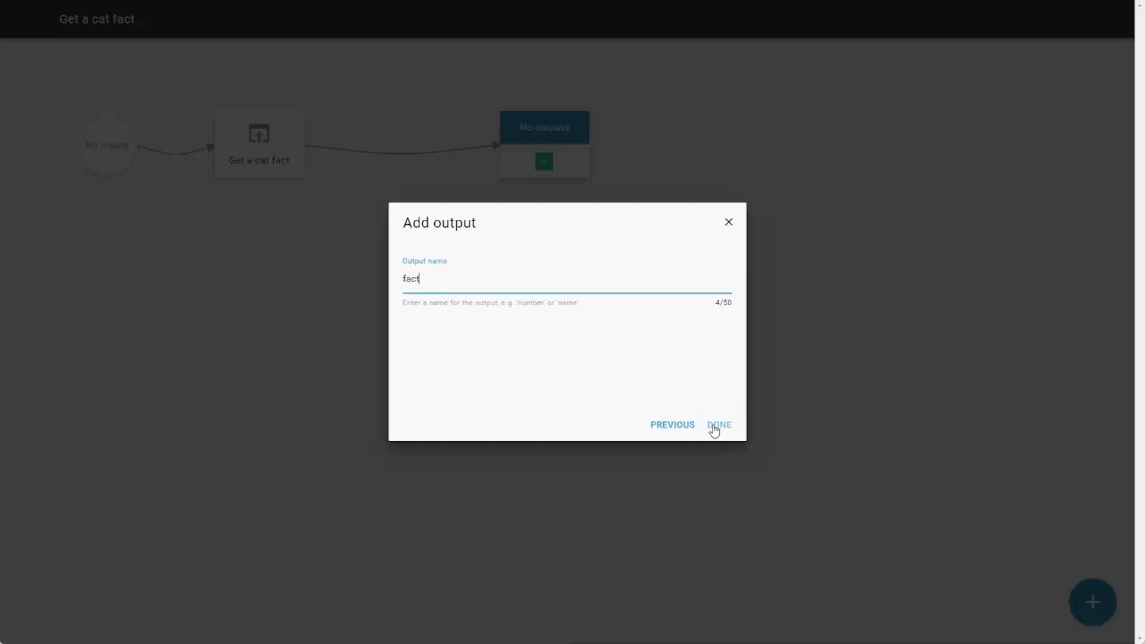
pyautogui.click(717, 425)
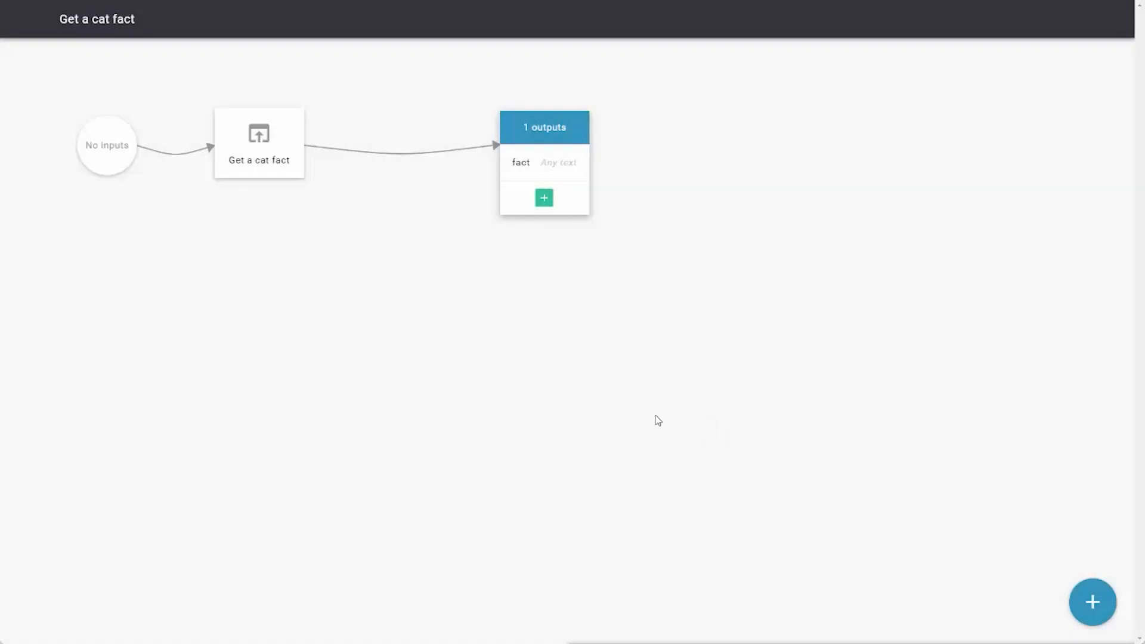
# - Add the response body's "length" value as a second output of the flow part
pyautogui.click(544, 197)
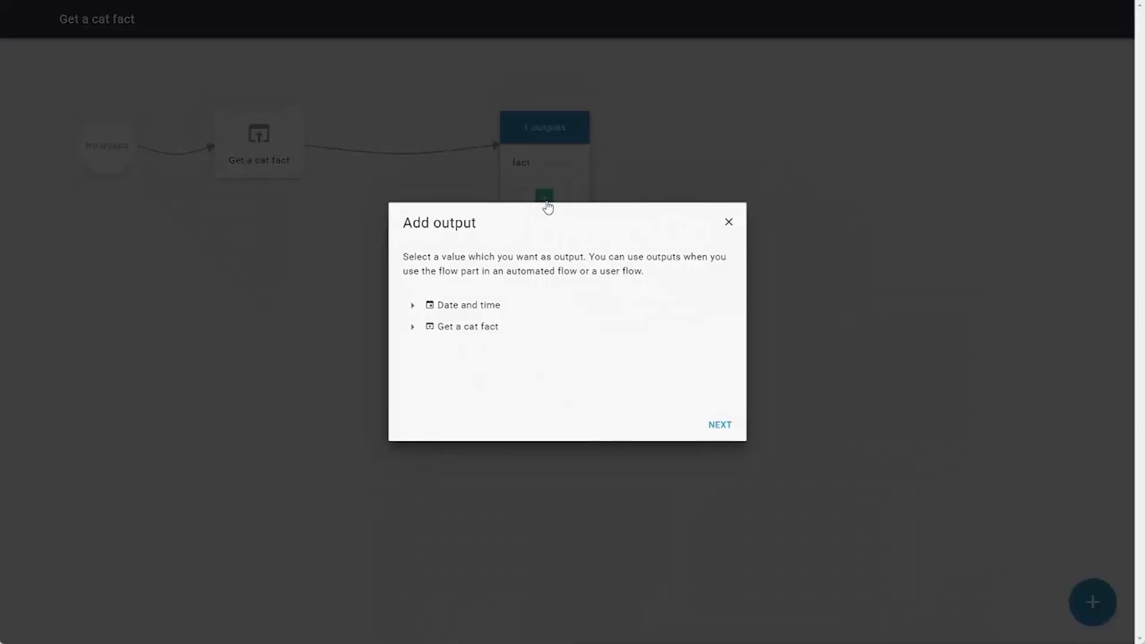
pyautogui.click(411, 328)
pyautogui.click(433, 349)
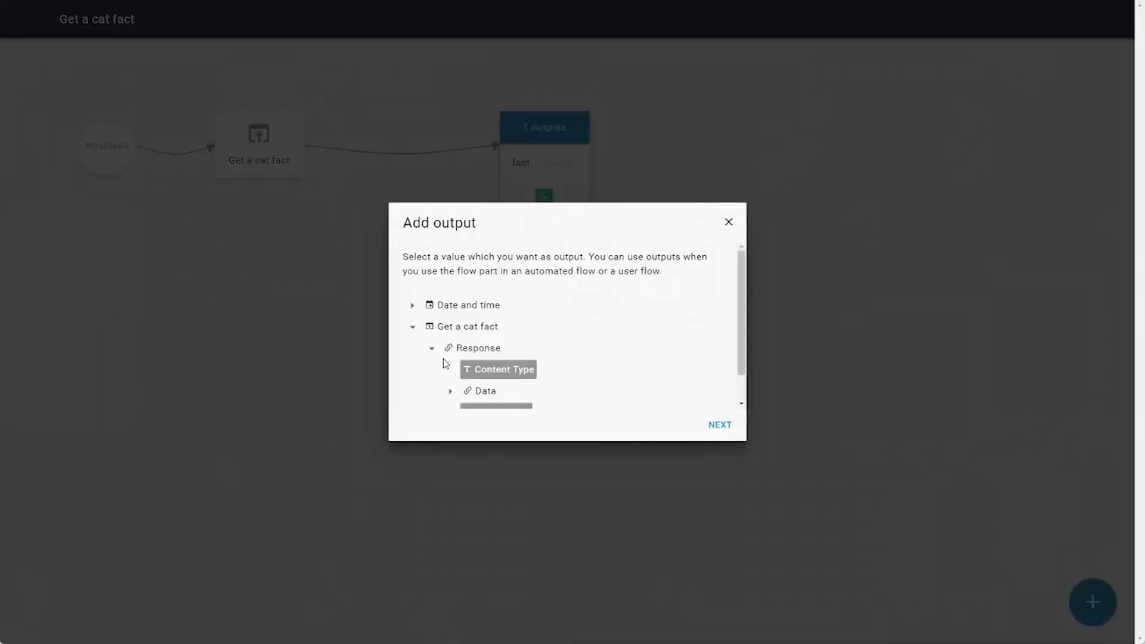
pyautogui.click(452, 389)
pyautogui.click(469, 374)
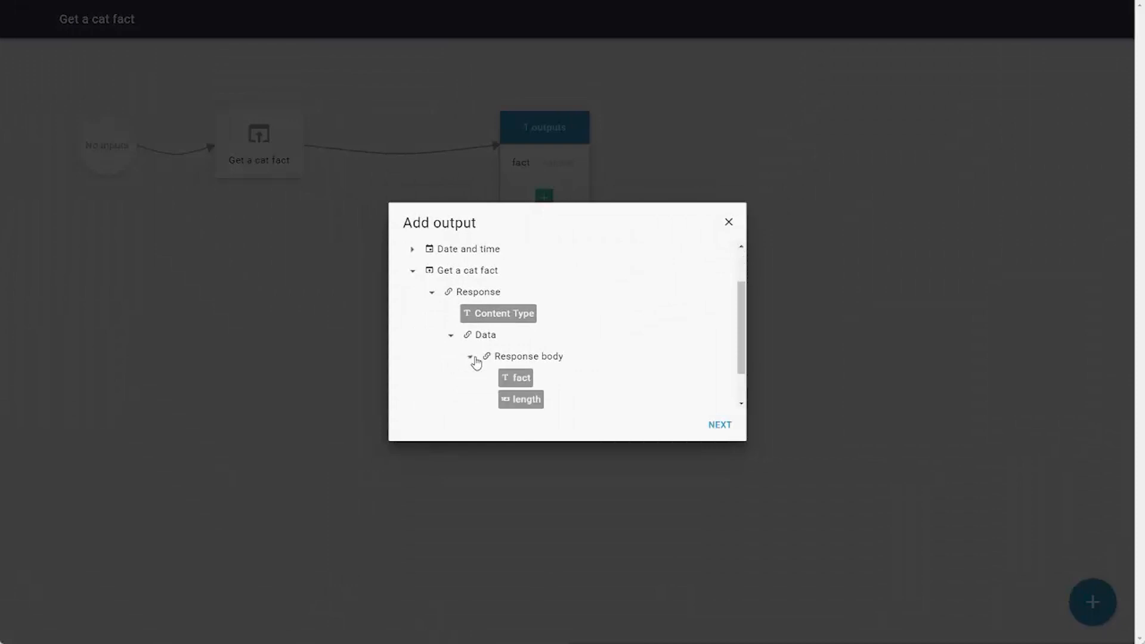
pyautogui.scroll(-1, 498, 358)
pyautogui.click(520, 355)
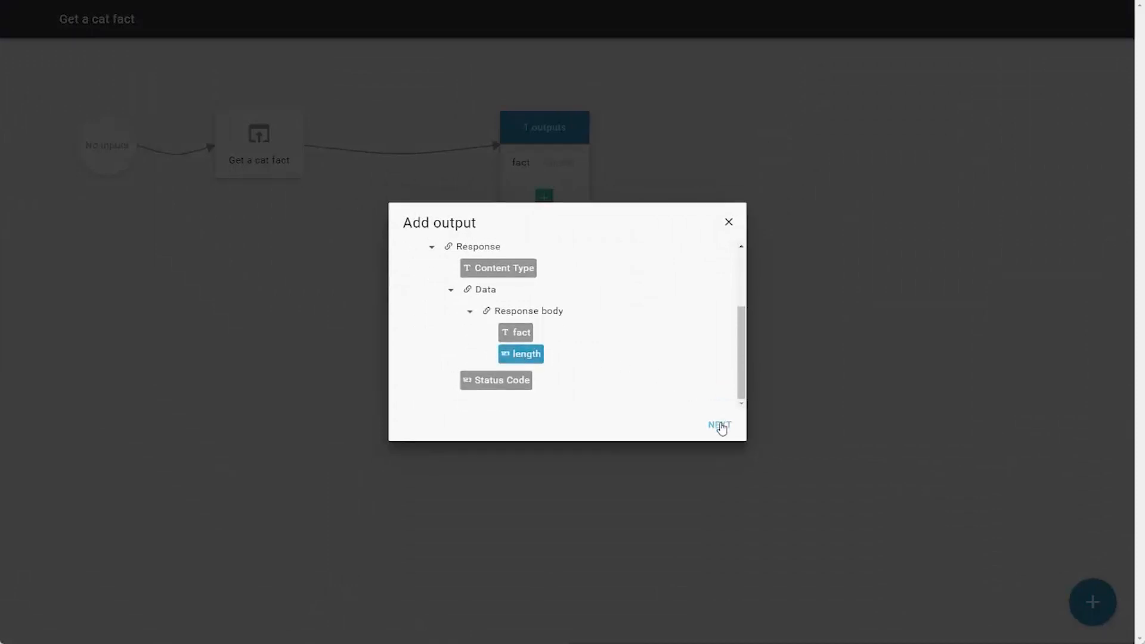
pyautogui.click(720, 424)
pyautogui.click(720, 426)
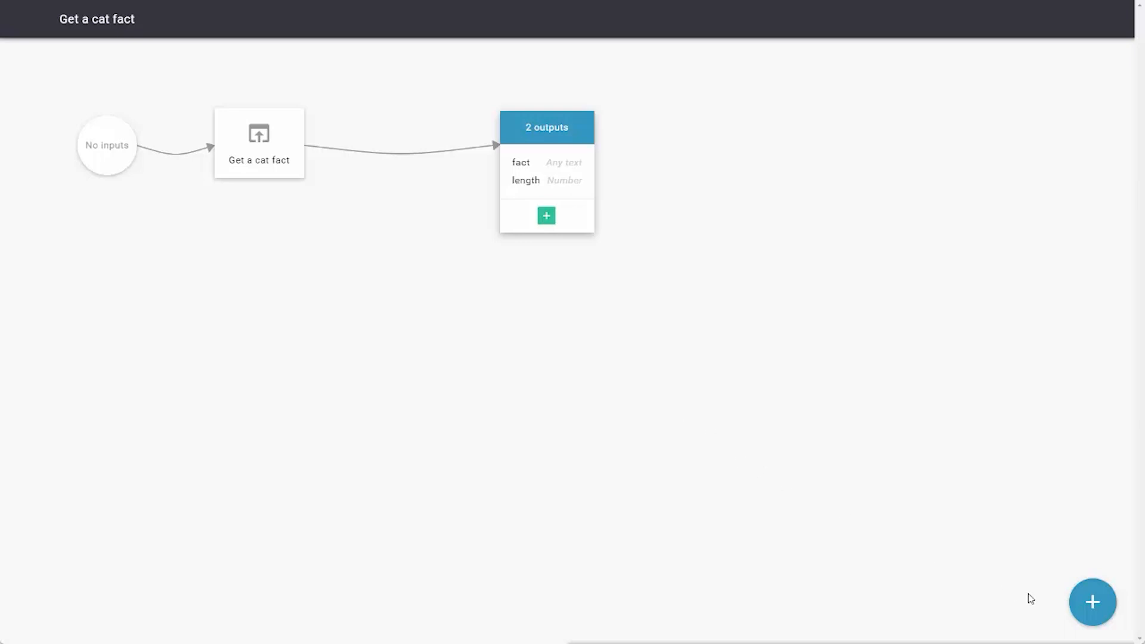
# - Return to the design overview, add an empty user flow and rename it "Get a cat fact"
pyautogui.click(26, 24)
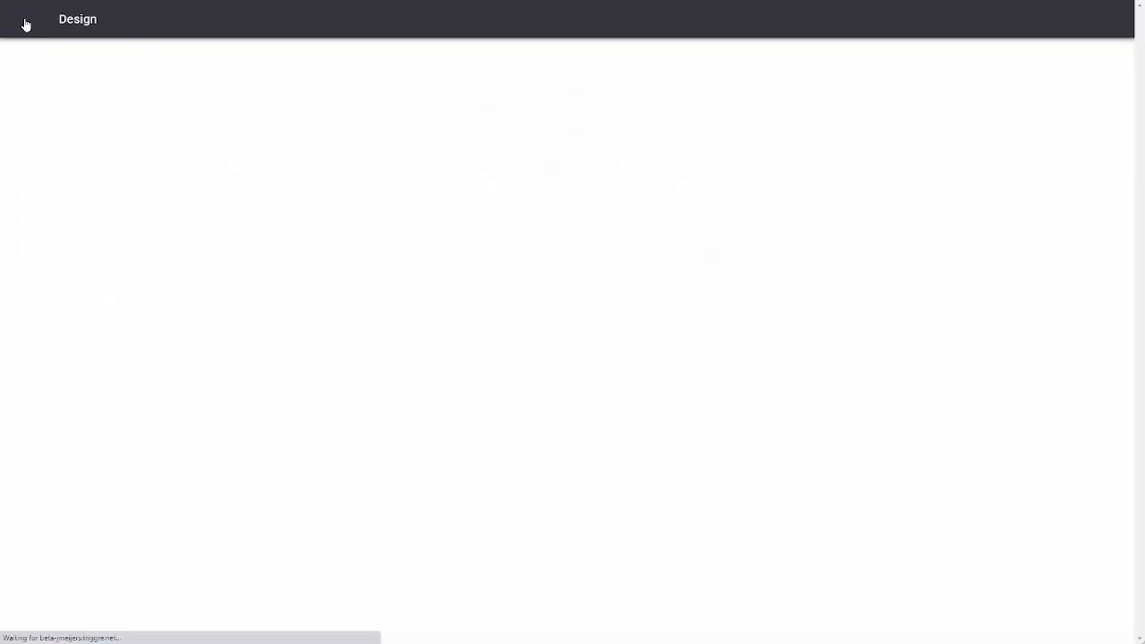
pyautogui.click(391, 58)
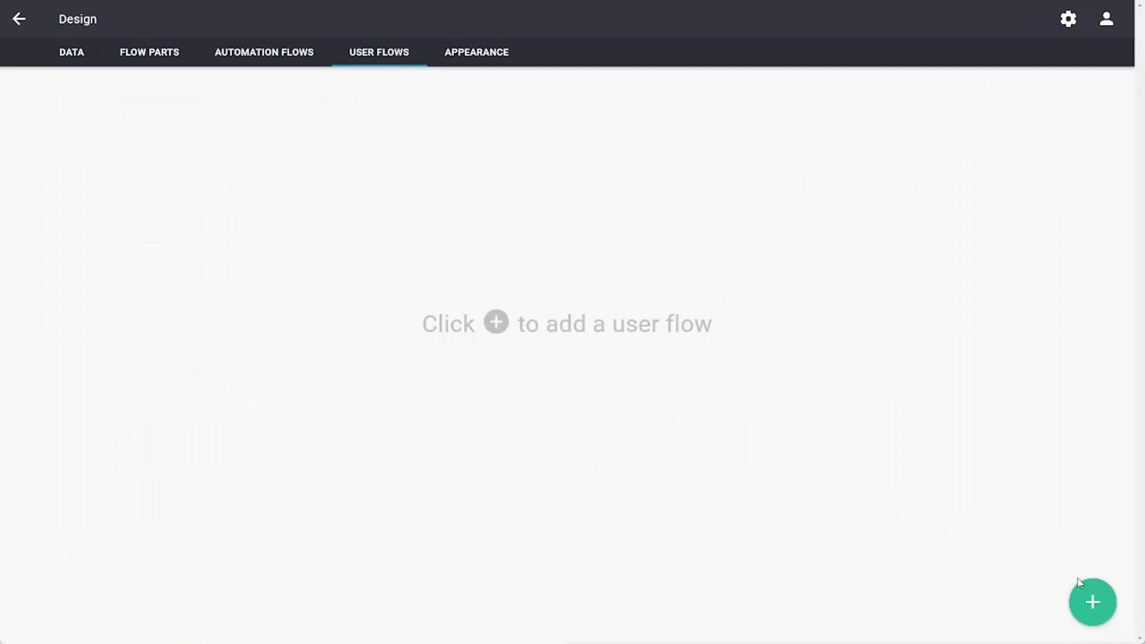
pyautogui.click(1090, 597)
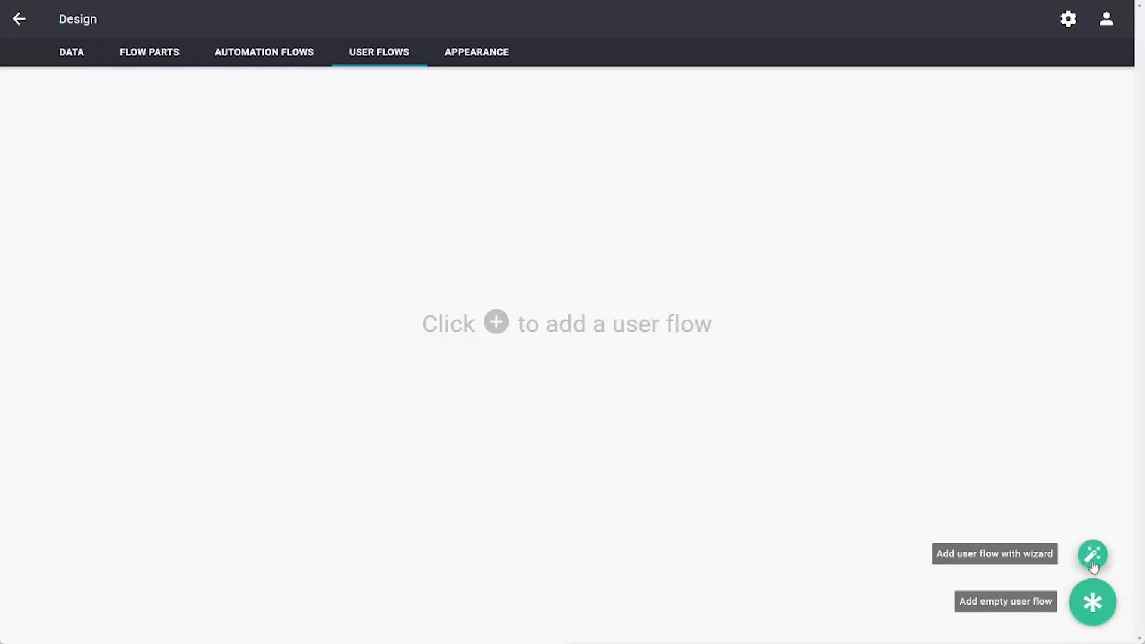
pyautogui.click(1093, 603)
pyautogui.click(157, 19)
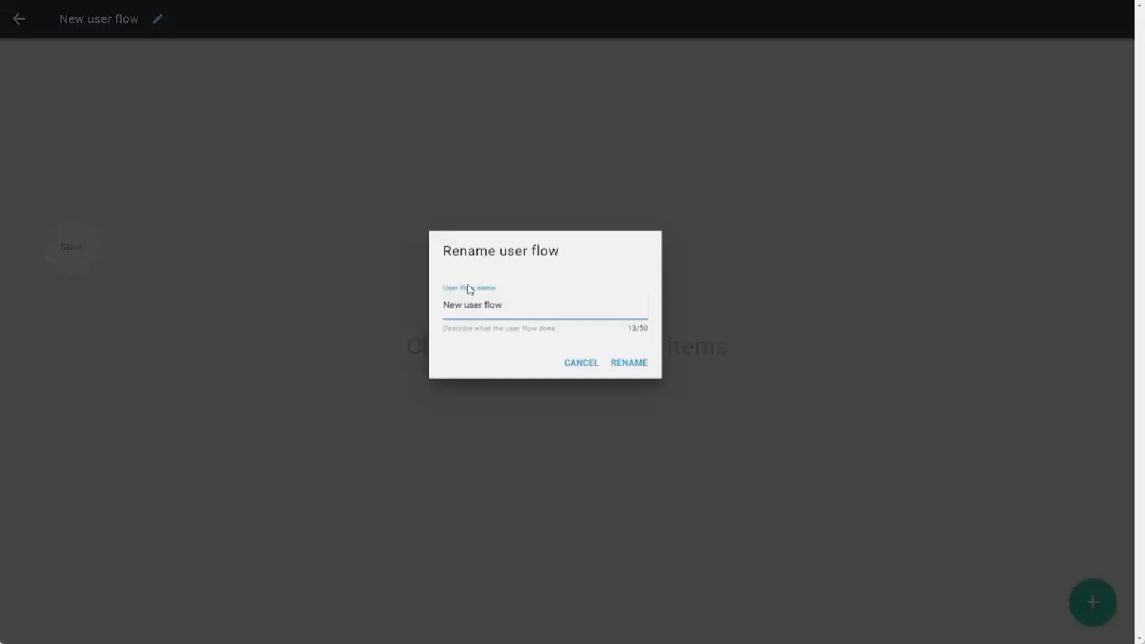
pyautogui.write('Get a')
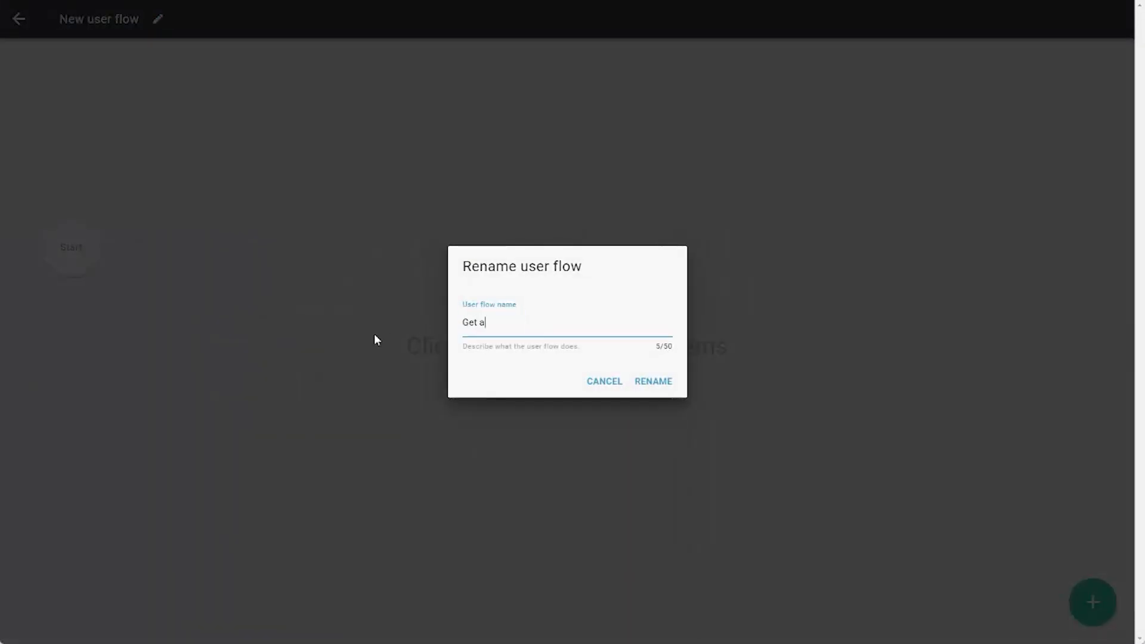
pyautogui.write(' cat fact')
pyautogui.press('Return')
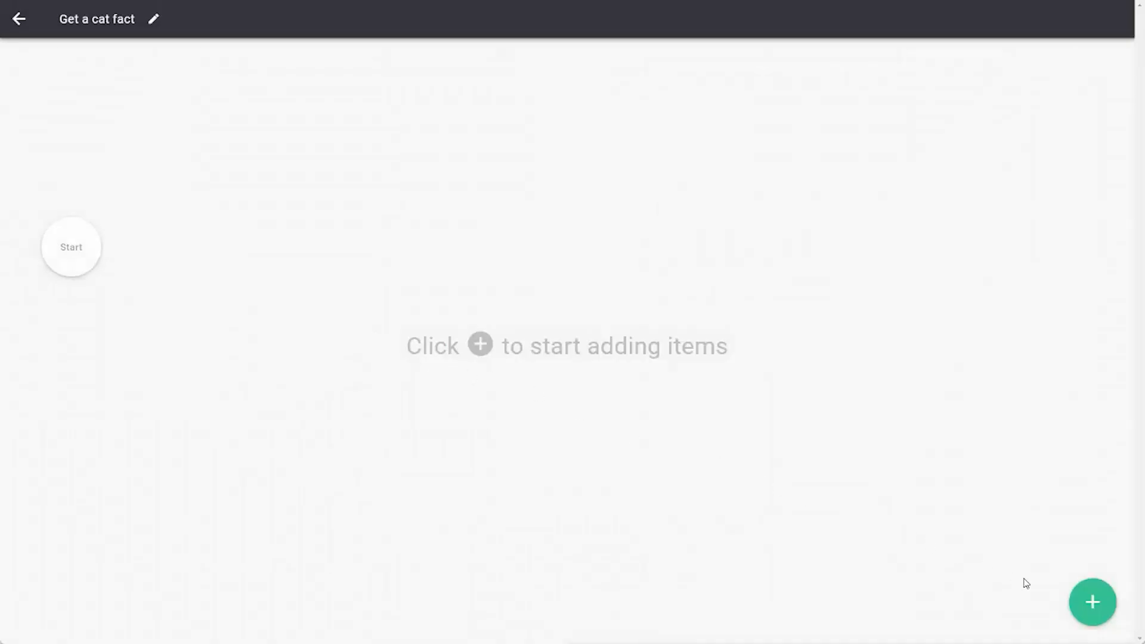
# - Add the "Get a cat fact" flow part as the first step after the start of the user flow
pyautogui.click(1092, 603)
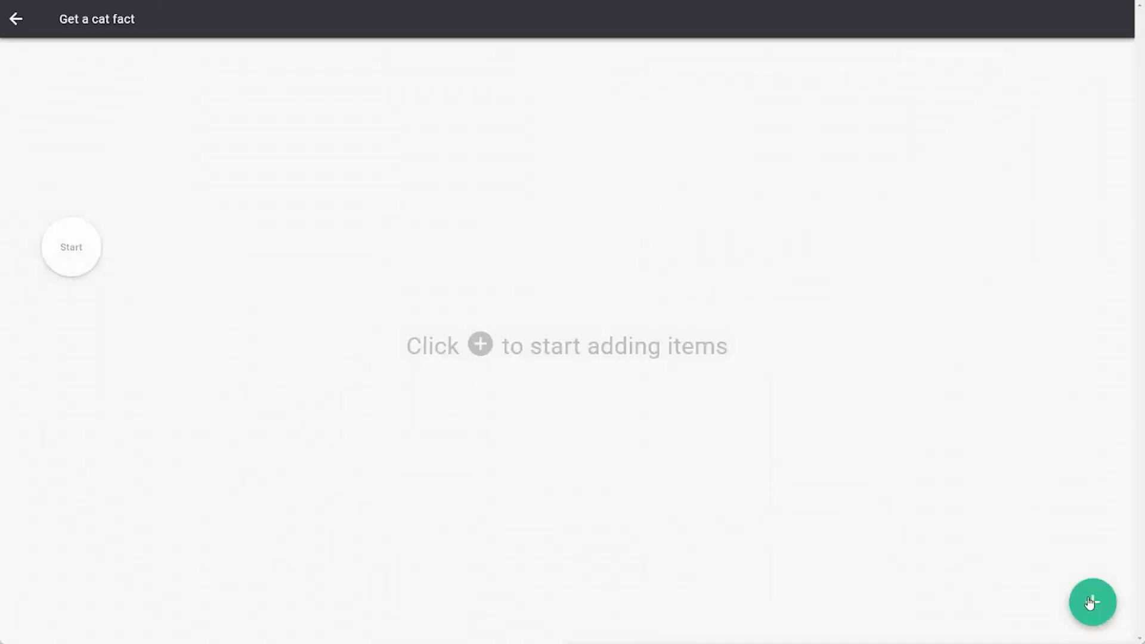
pyautogui.click(68, 252)
pyautogui.click(159, 249)
pyautogui.click(520, 335)
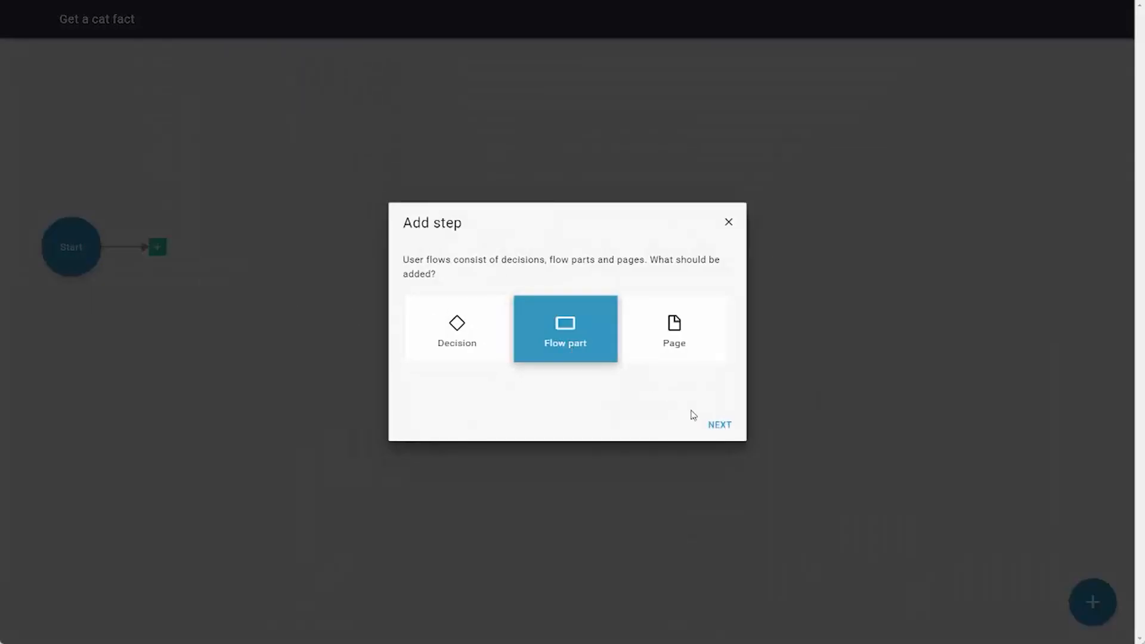
pyautogui.click(720, 425)
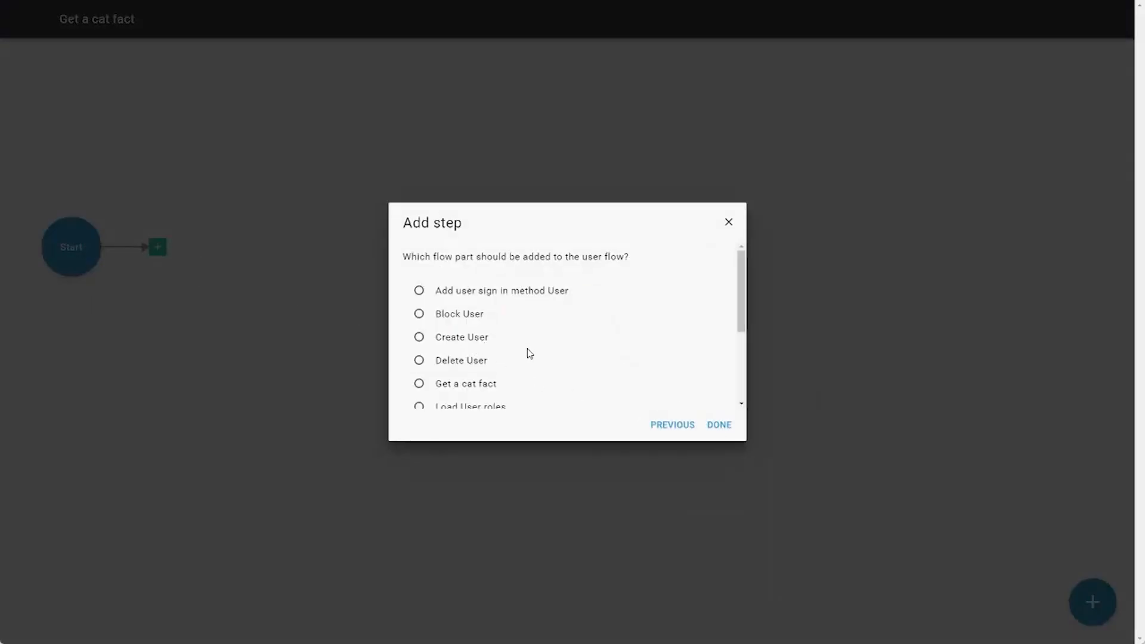
pyautogui.scroll(-1, 513, 349)
pyautogui.click(477, 326)
pyautogui.click(719, 425)
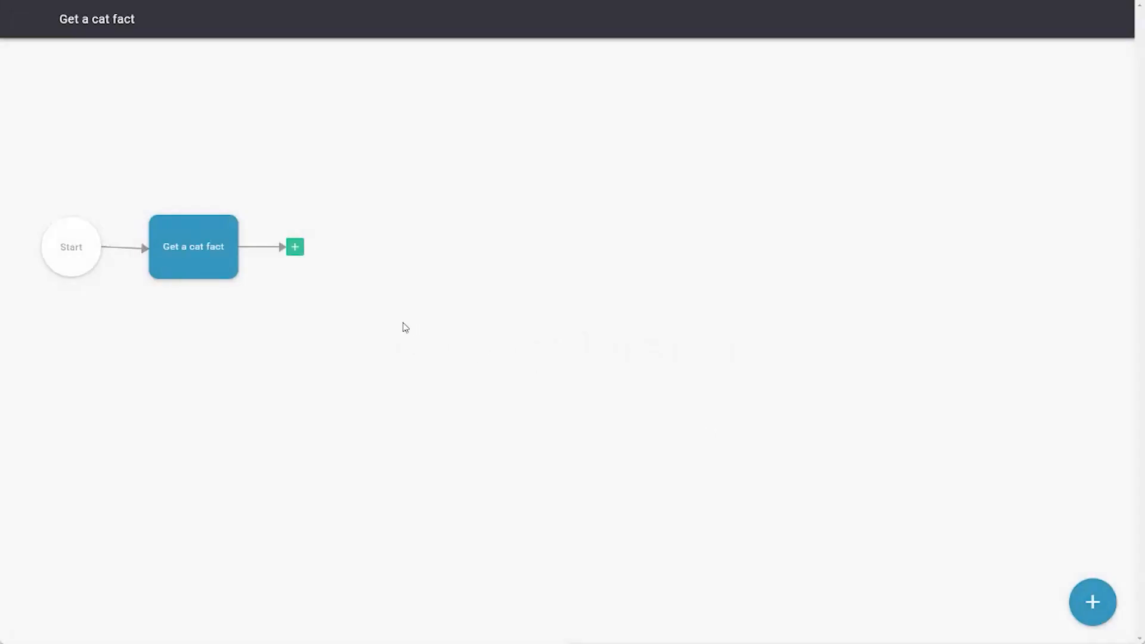
# - Add a new page named "Fact" after the "Get a cat fact" step in the user flow
pyautogui.click(295, 247)
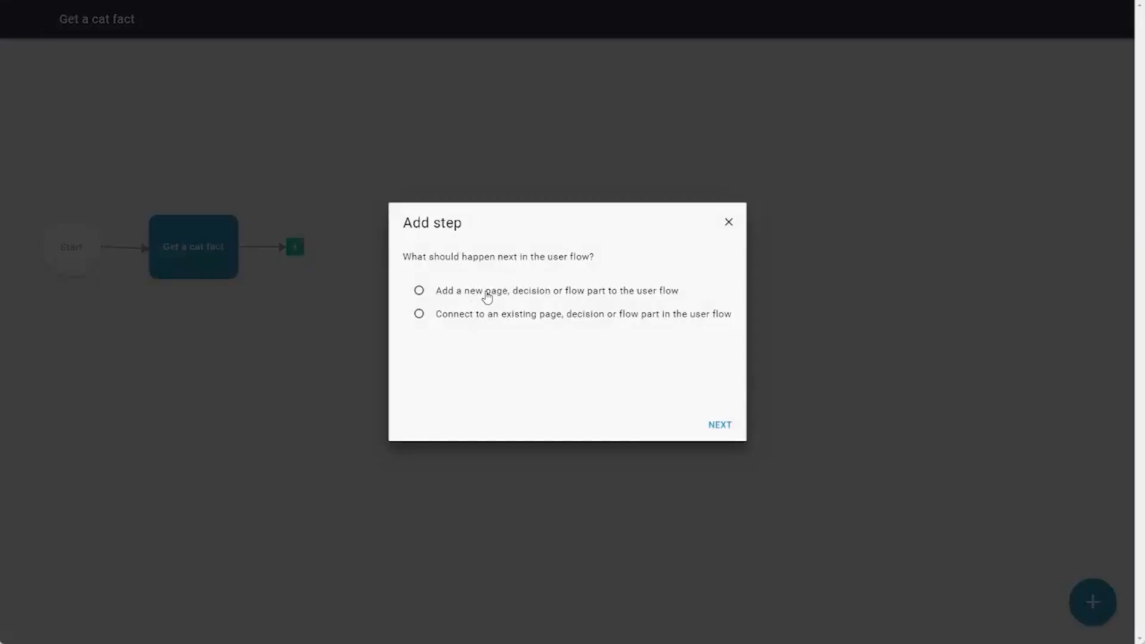
pyautogui.click(486, 291)
pyautogui.click(718, 426)
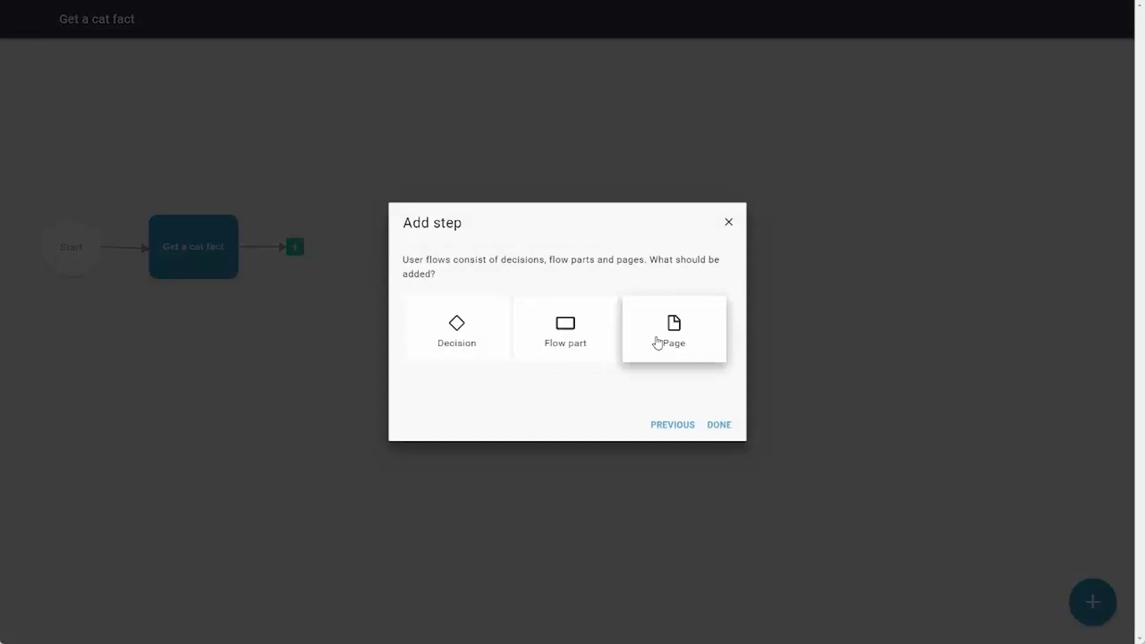
pyautogui.click(660, 340)
pyautogui.click(722, 427)
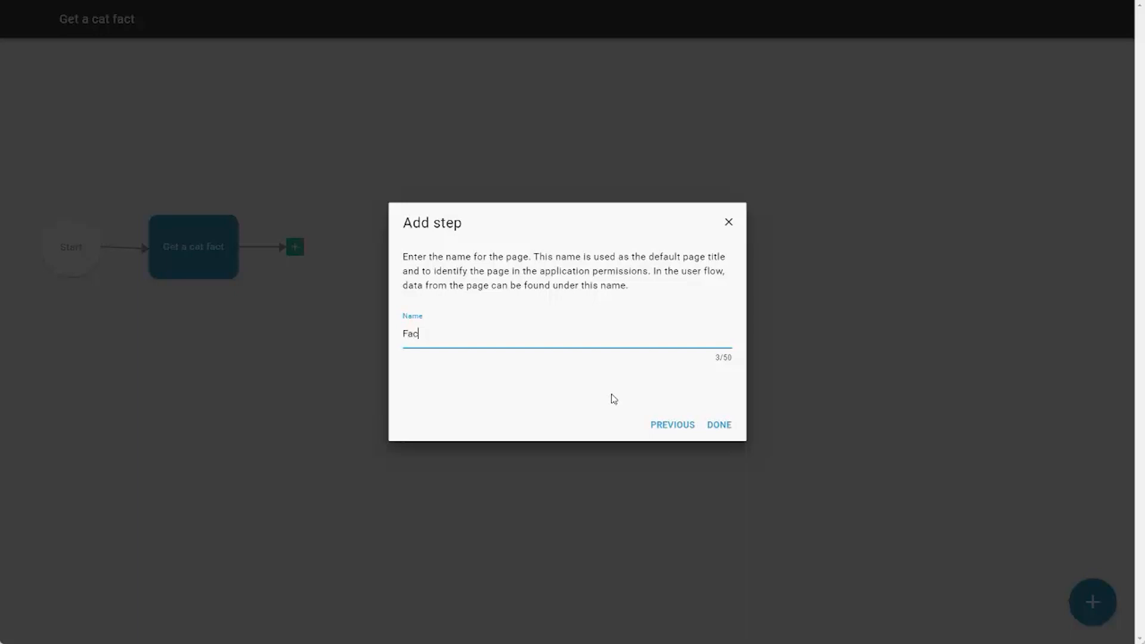
pyautogui.click(716, 425)
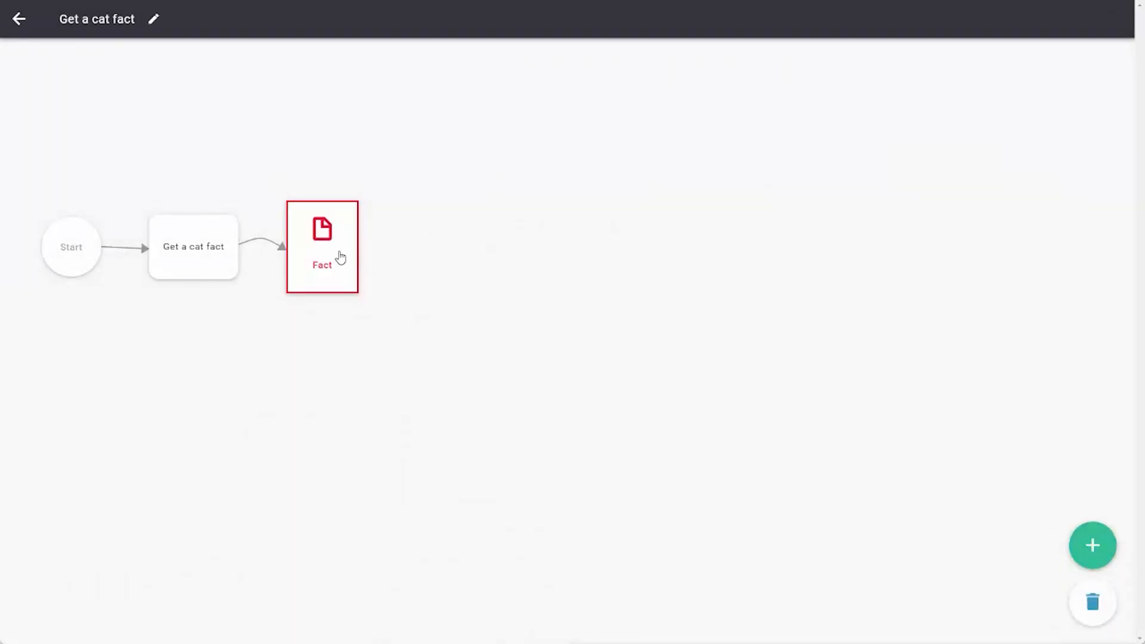
# - On the Fact page, add stacked content with a detail showing the "fact" output of "Get a cat fact", keeping its default label
pyautogui.click(337, 256)
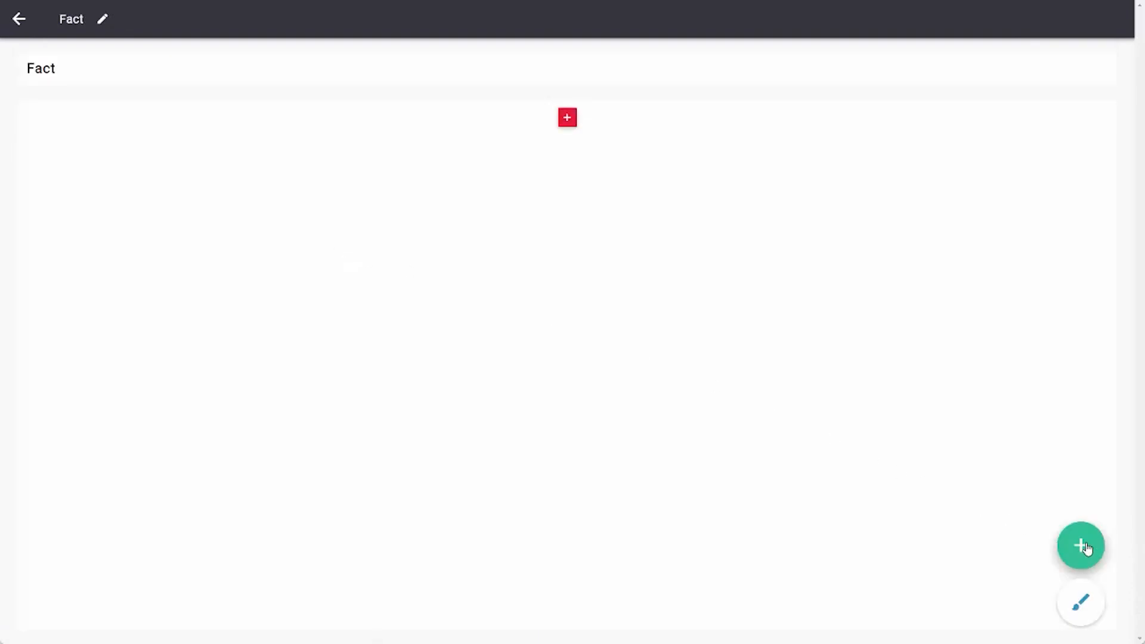
pyautogui.click(1085, 547)
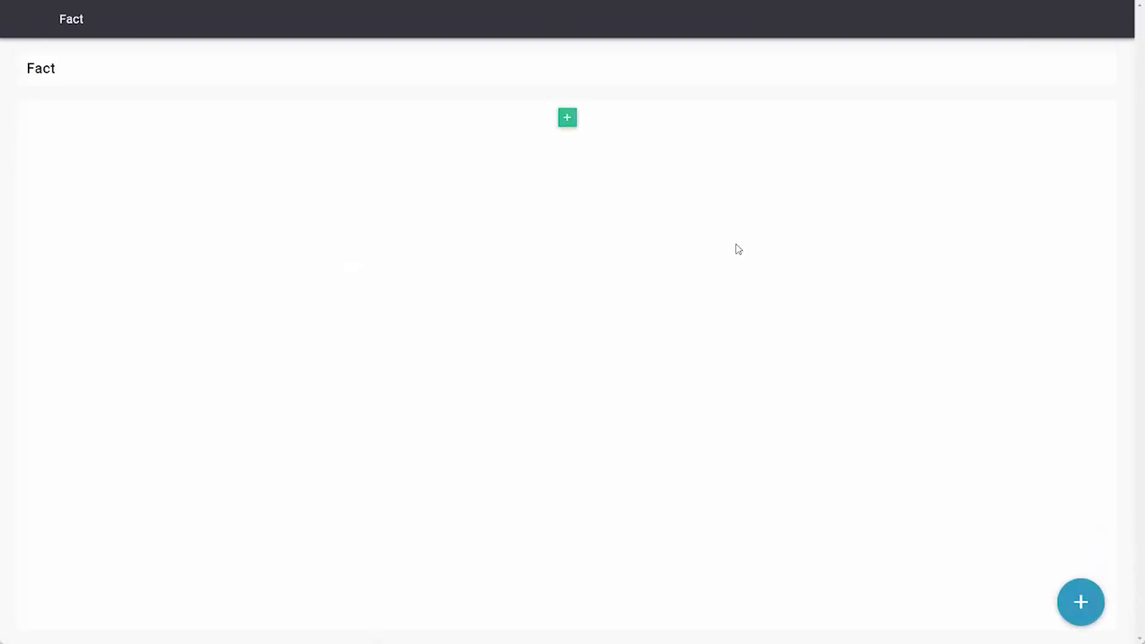
pyautogui.click(568, 119)
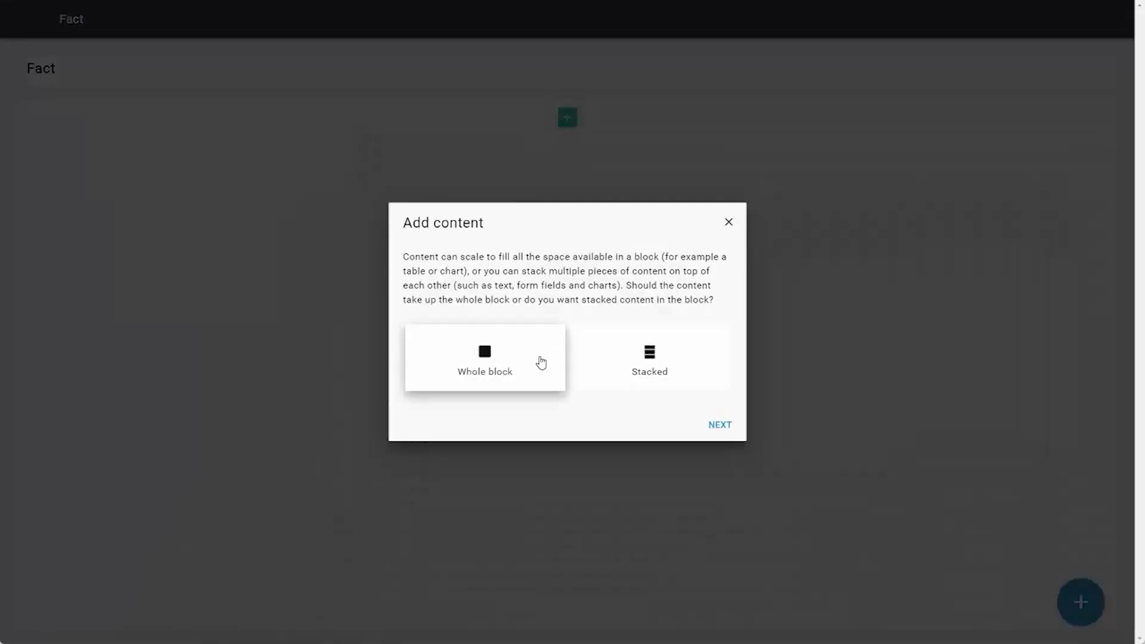
pyautogui.click(653, 382)
pyautogui.click(719, 425)
pyautogui.scroll(-3, 551, 335)
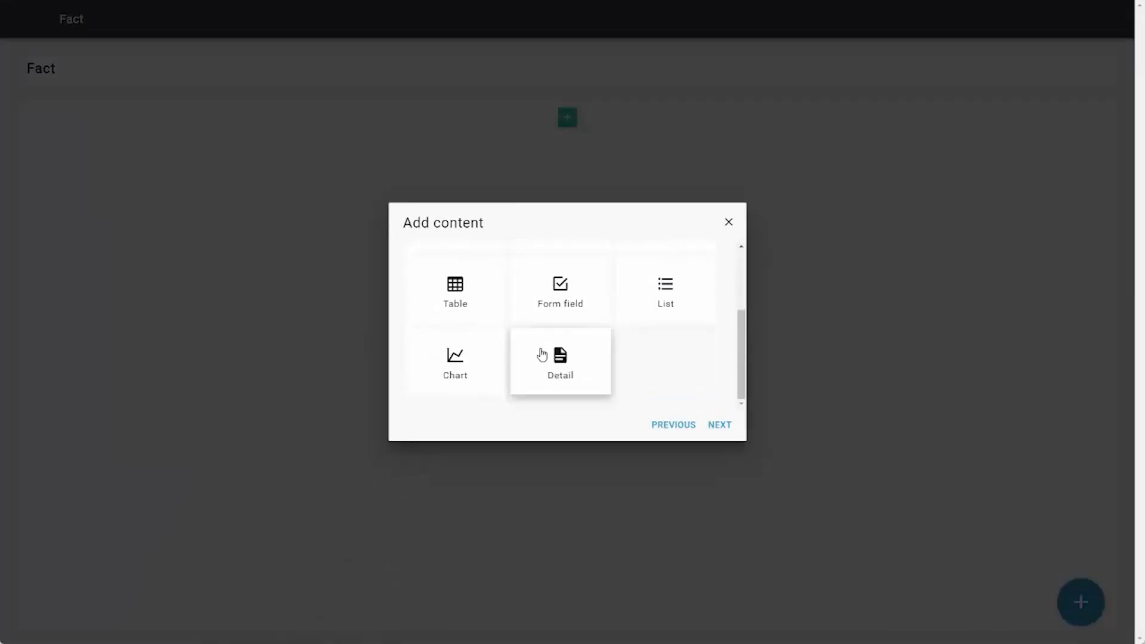
pyautogui.click(544, 356)
pyautogui.click(719, 425)
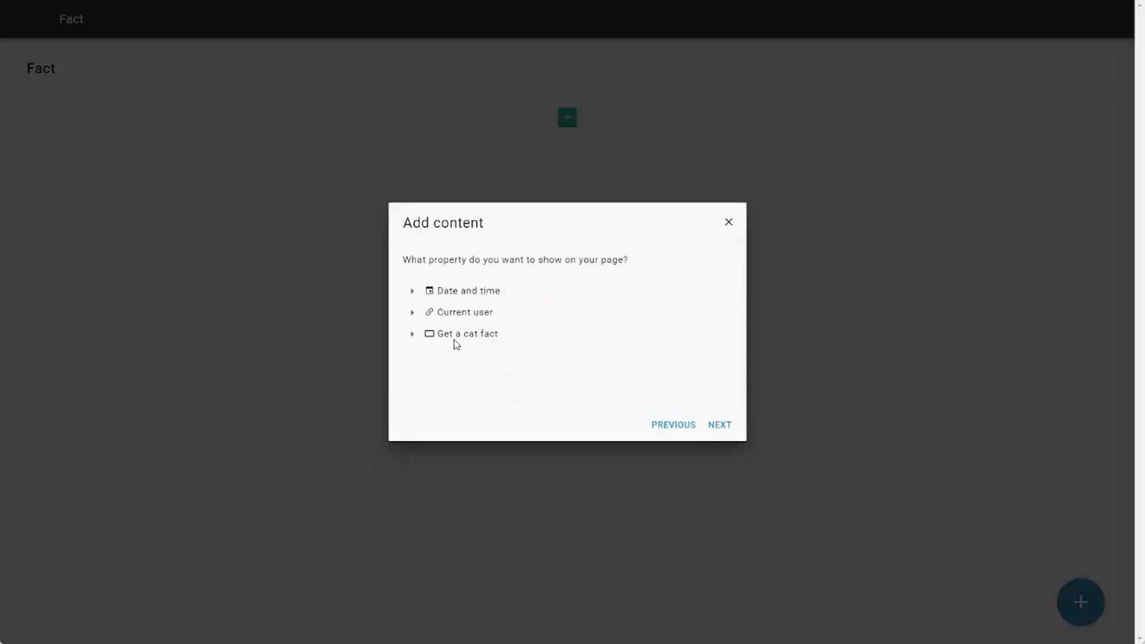
pyautogui.click(411, 335)
pyautogui.click(448, 357)
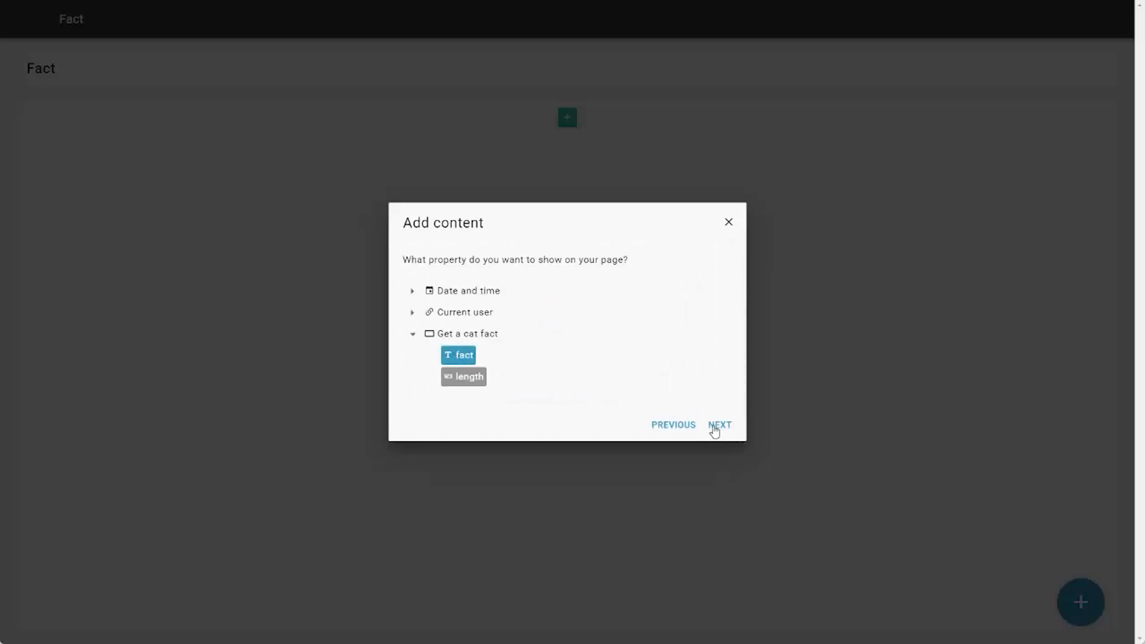
pyautogui.click(717, 426)
pyautogui.click(718, 426)
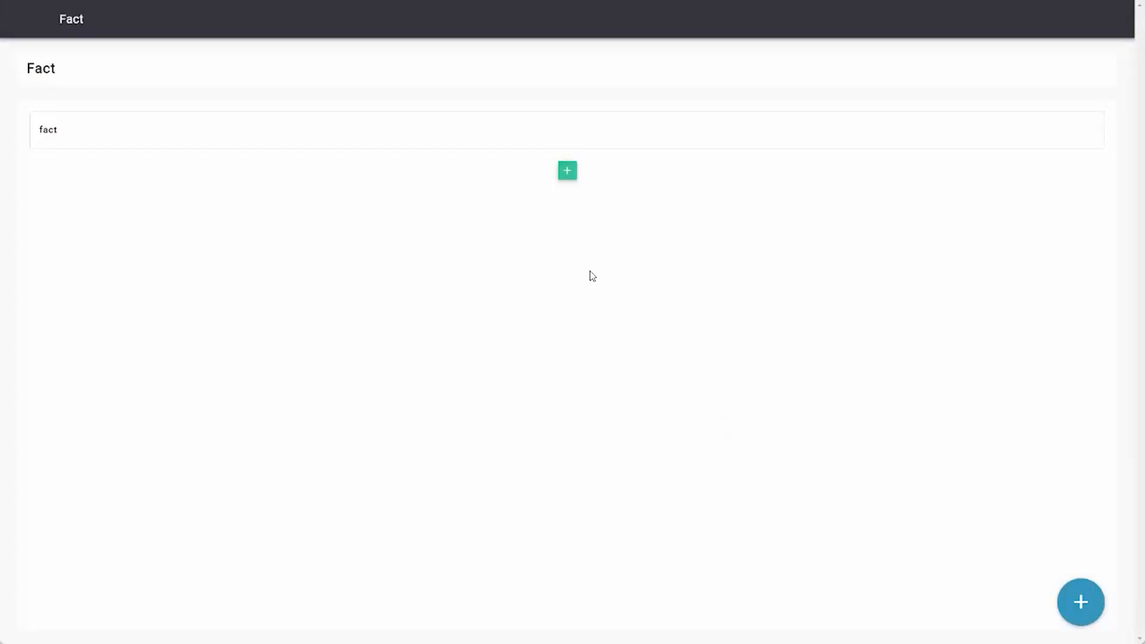
# - Add a second detail below it showing the "length" output of "Get a cat fact", labelled "fact length"
pyautogui.click(567, 171)
pyautogui.scroll(-2, 585, 390)
pyautogui.click(577, 387)
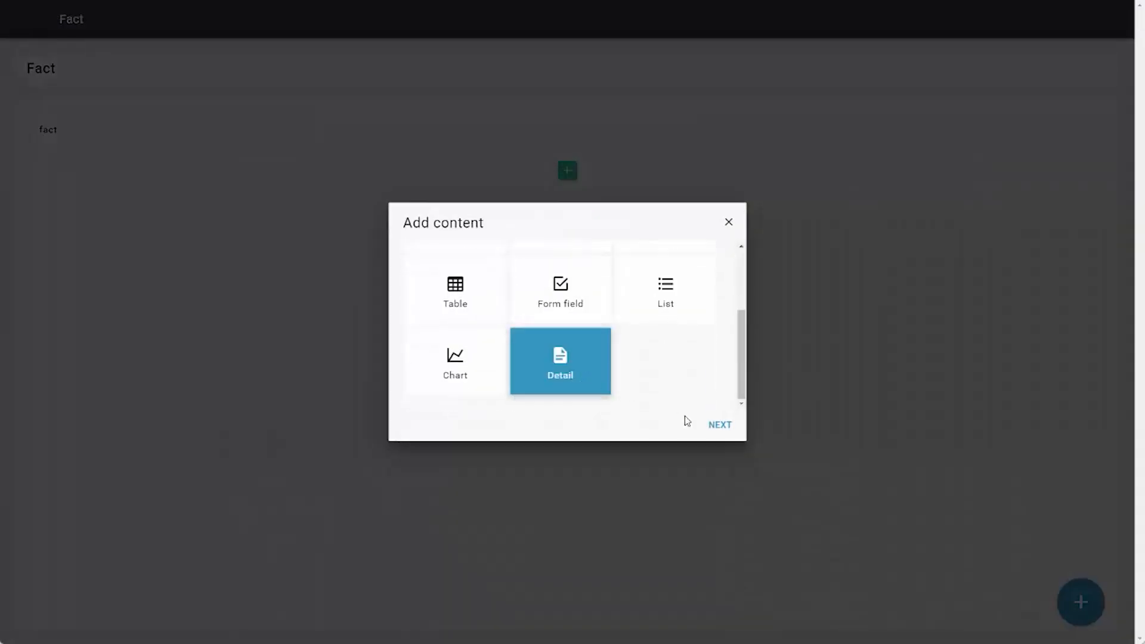
pyautogui.click(719, 426)
pyautogui.click(408, 335)
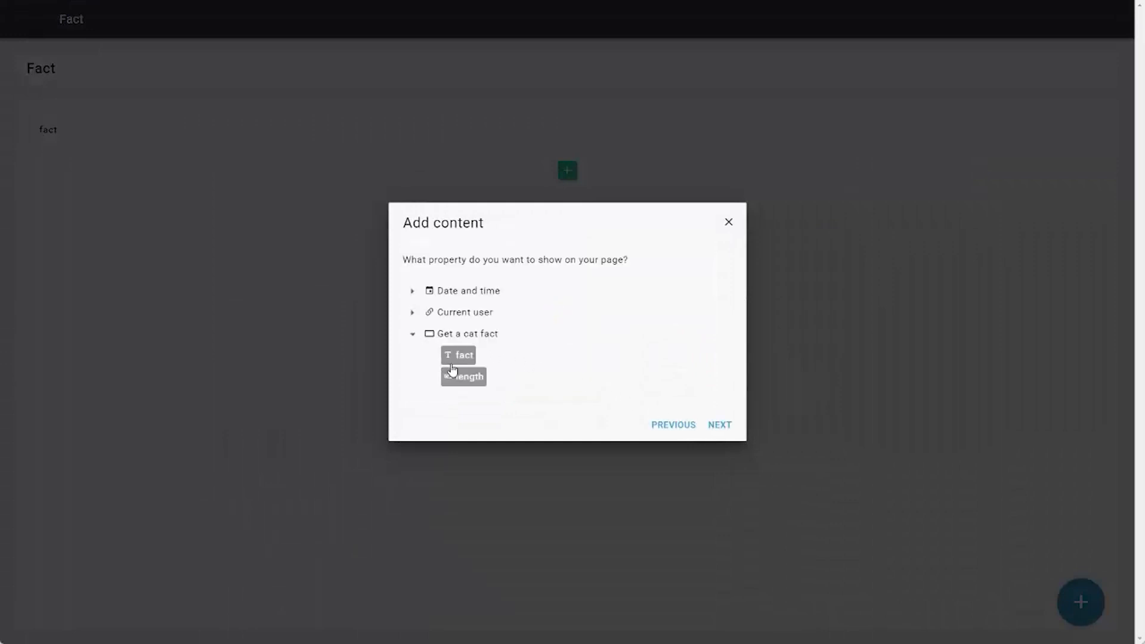
pyautogui.click(463, 377)
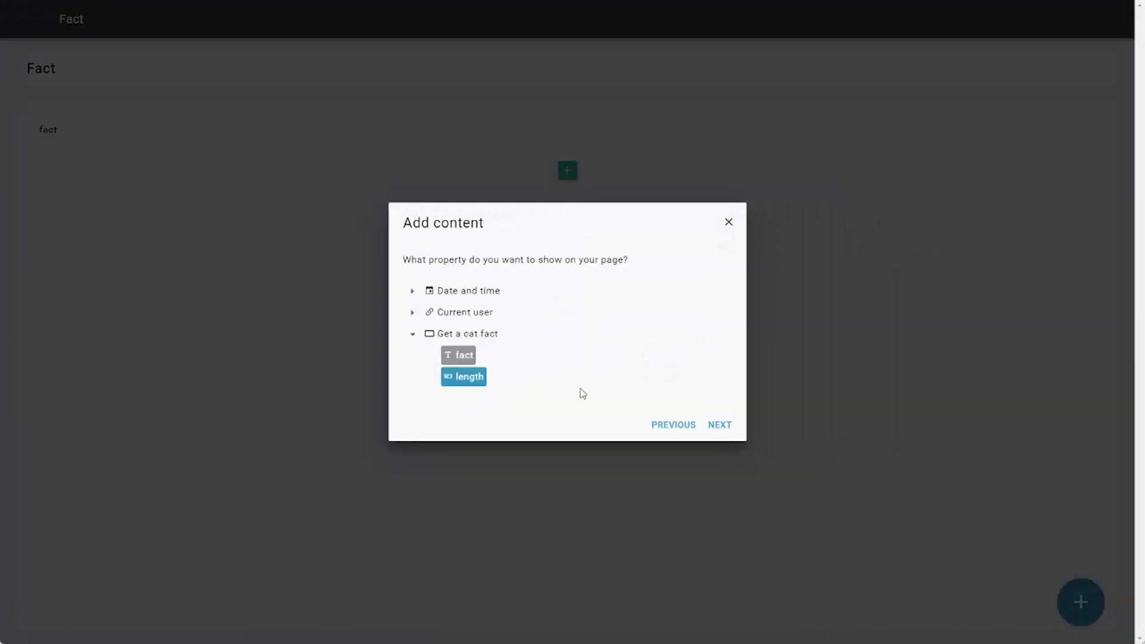
pyautogui.click(728, 426)
pyautogui.moveTo(461, 300); pyautogui.dragTo(343, 309)
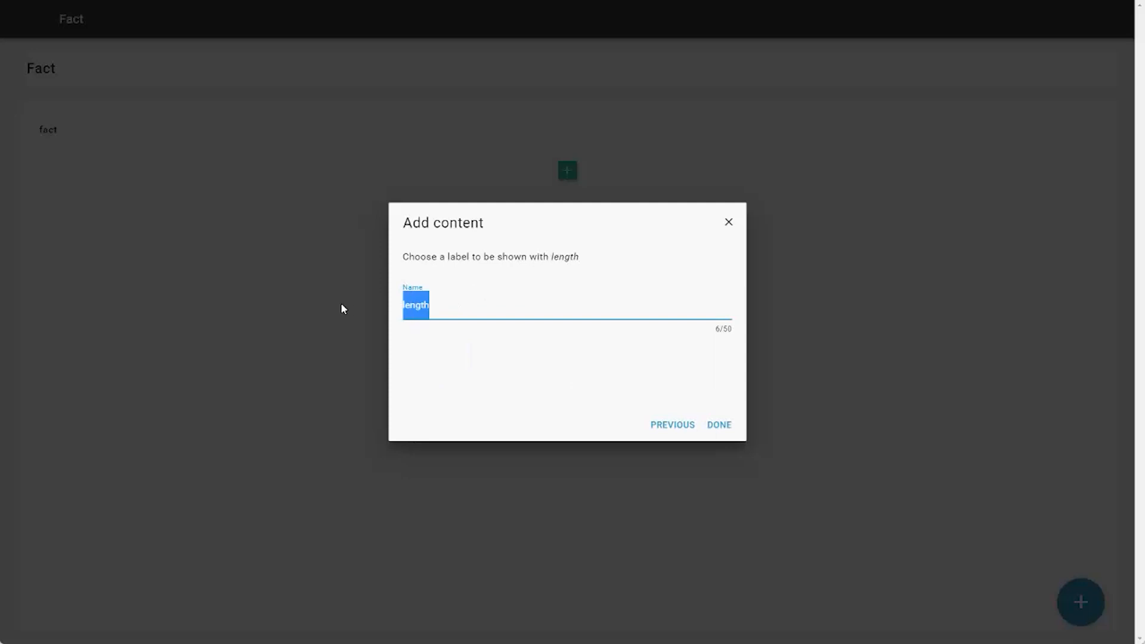
pyautogui.write('fact le')
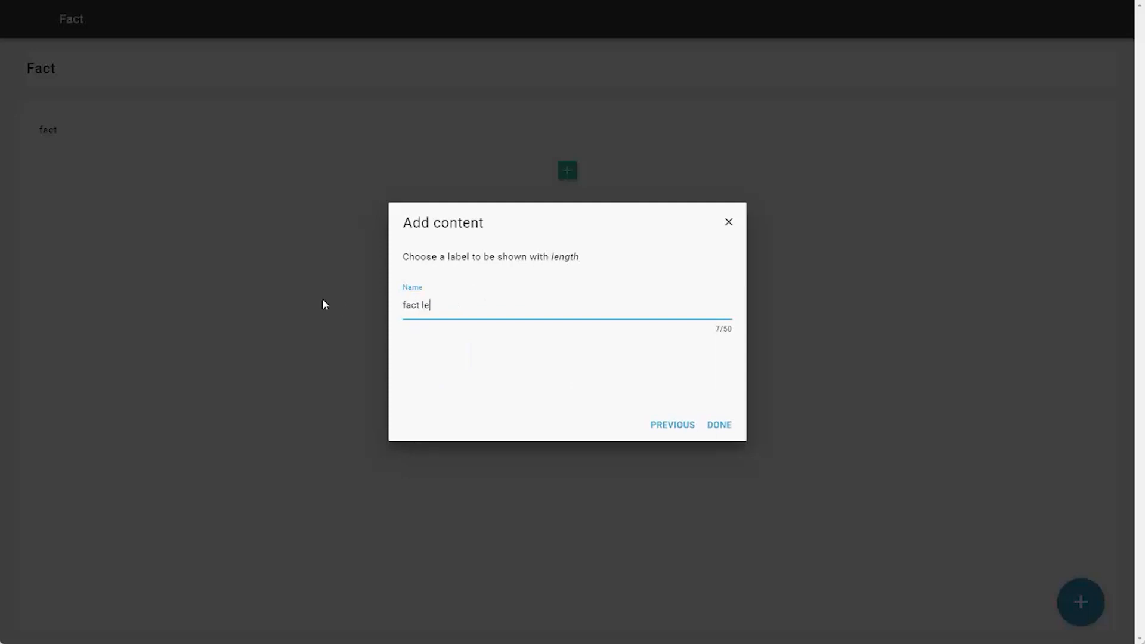
pyautogui.write('ngth')
pyautogui.click(722, 425)
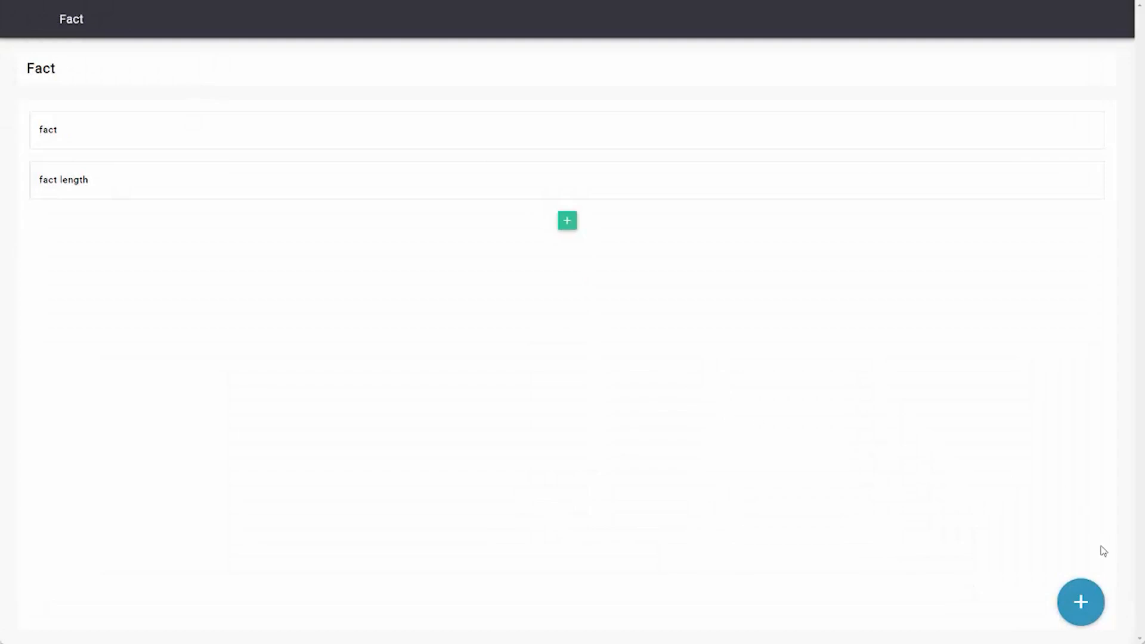
pyautogui.click(1083, 602)
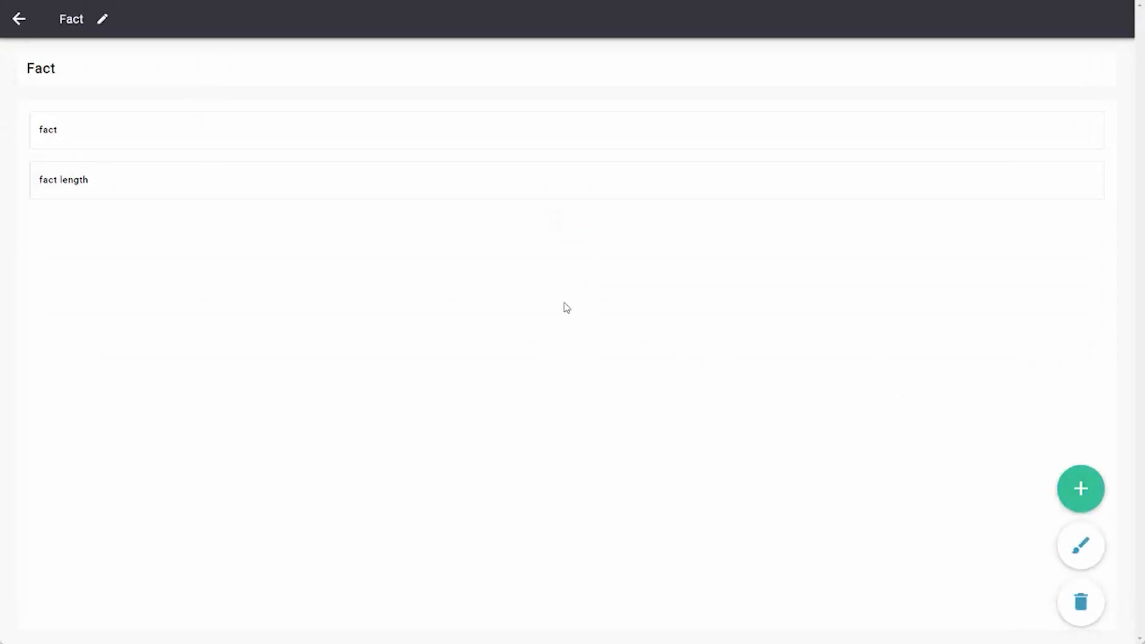
# - Return to the design overview and add the "Get a cat fact" user flow under the Cats group in the application's appearance
pyautogui.click(18, 21)
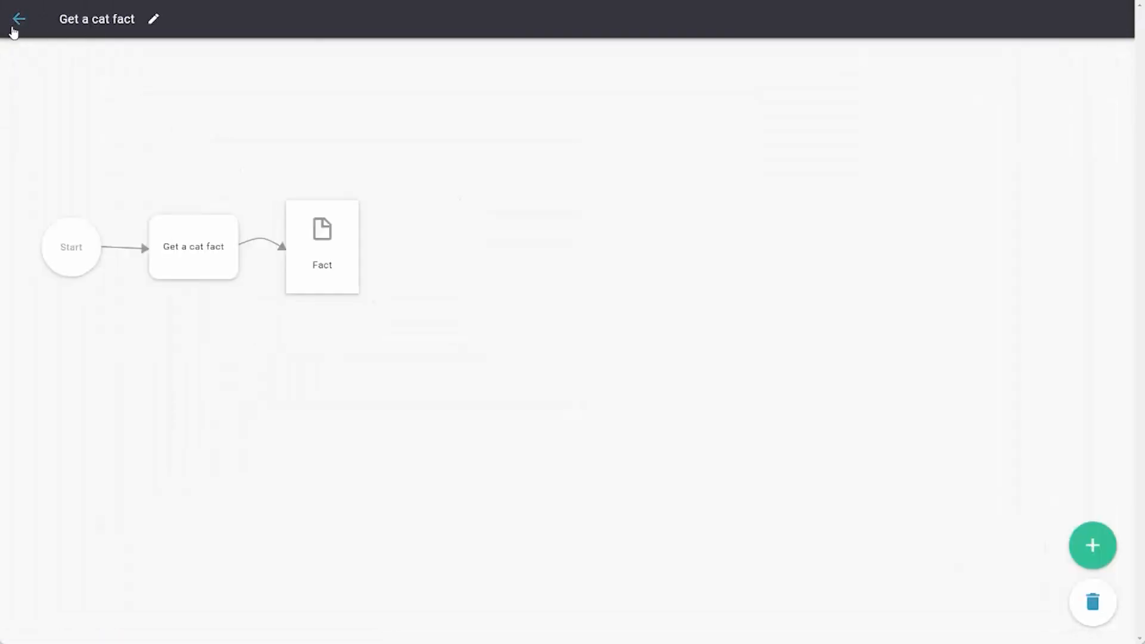
pyautogui.click(17, 24)
pyautogui.click(451, 55)
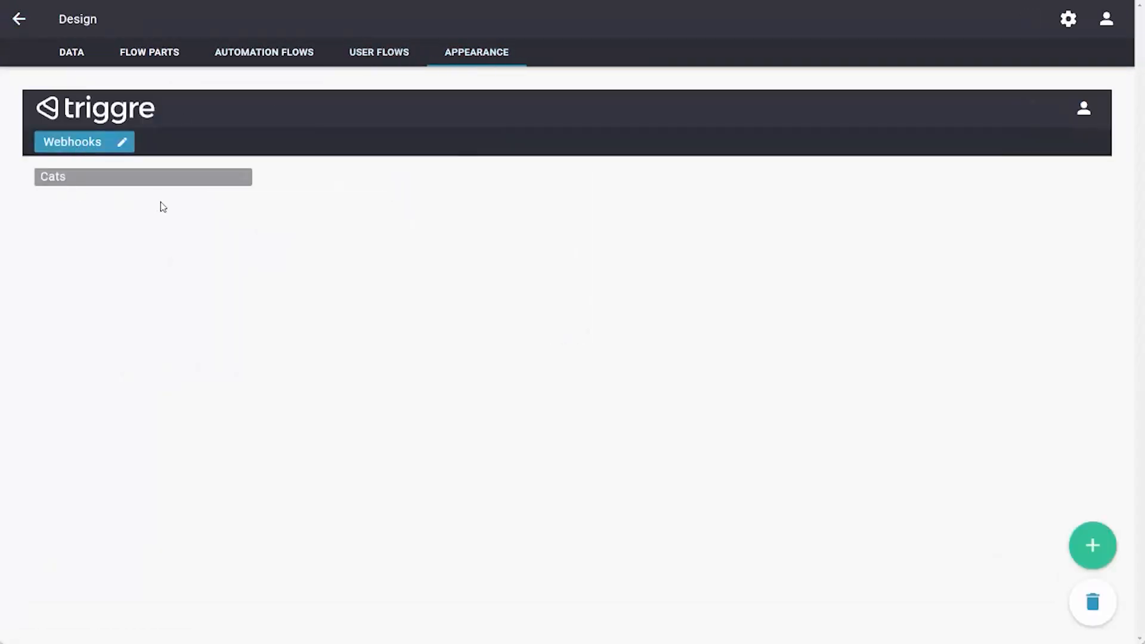
pyautogui.click(53, 178)
pyautogui.click(1093, 546)
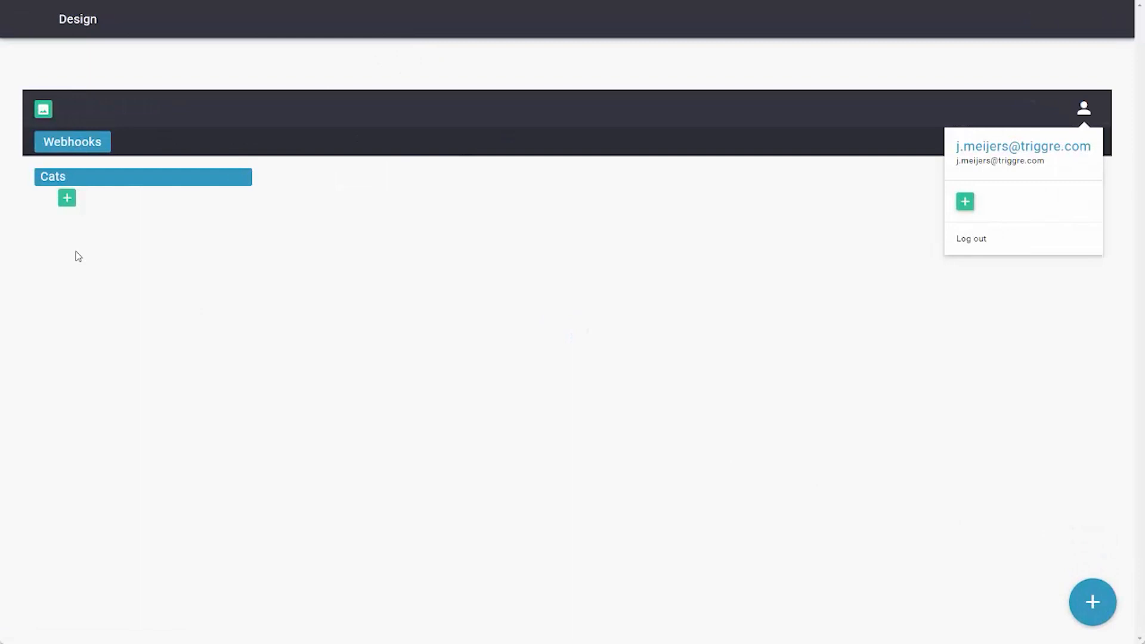
pyautogui.click(67, 199)
pyautogui.click(455, 269)
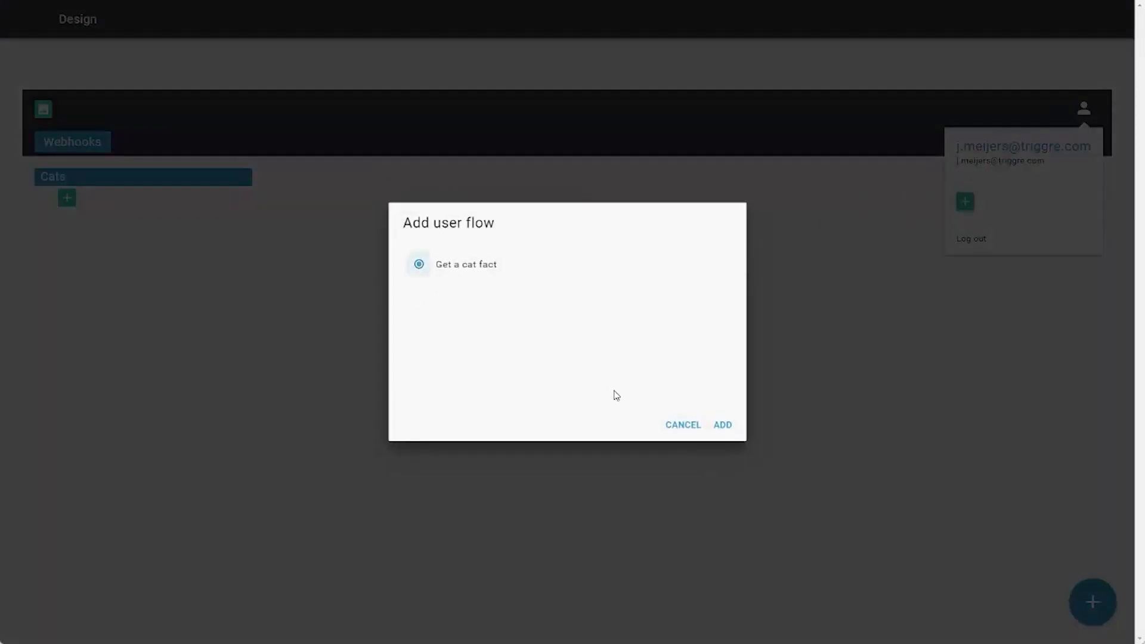
pyautogui.click(723, 425)
pyautogui.click(1077, 596)
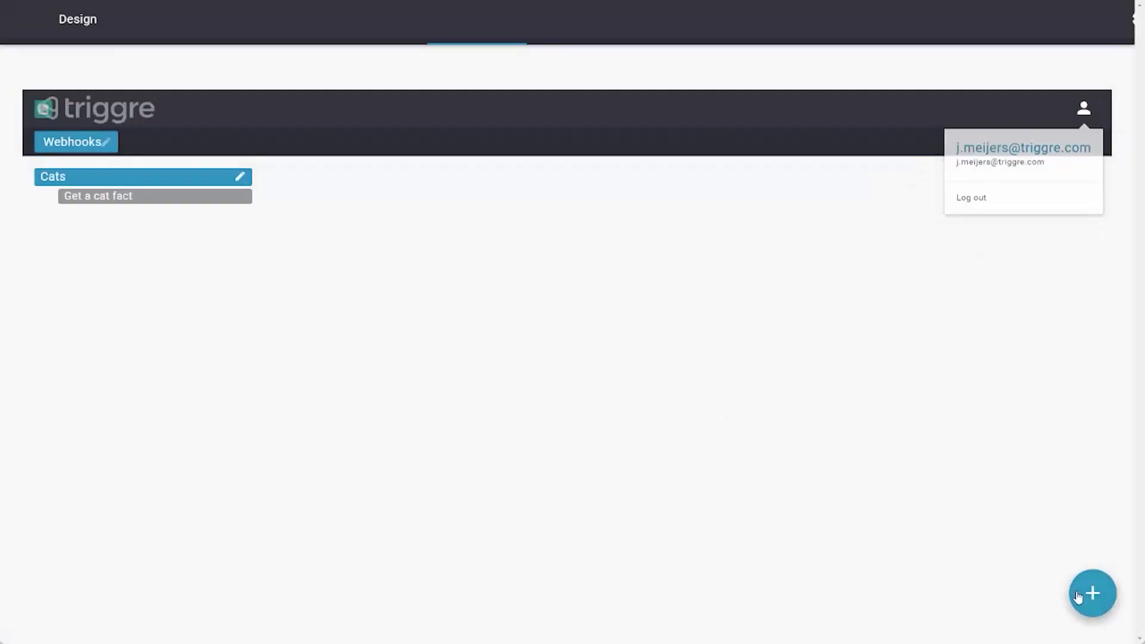
# - Leave the design and publish it to the Lab environment
pyautogui.click(17, 19)
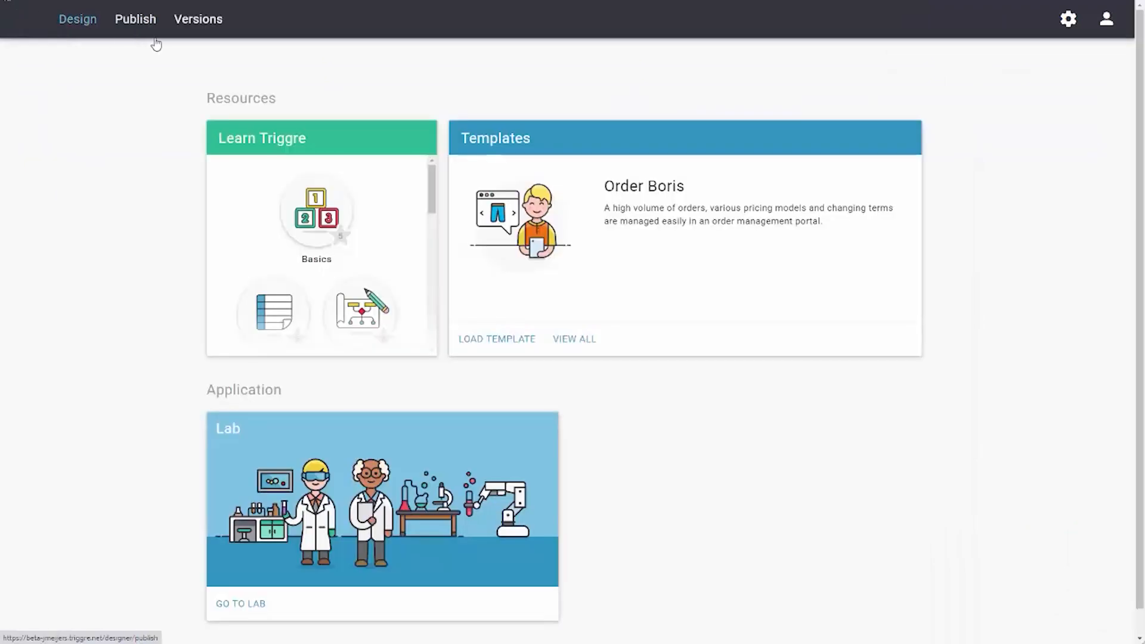
pyautogui.click(136, 24)
pyautogui.click(493, 132)
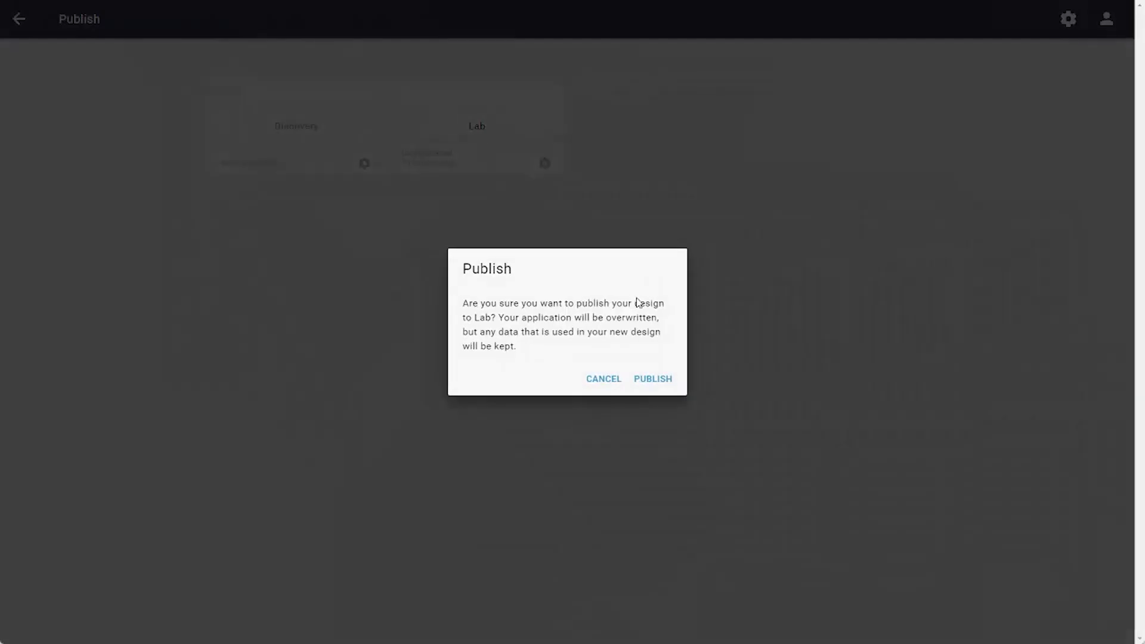
pyautogui.click(660, 382)
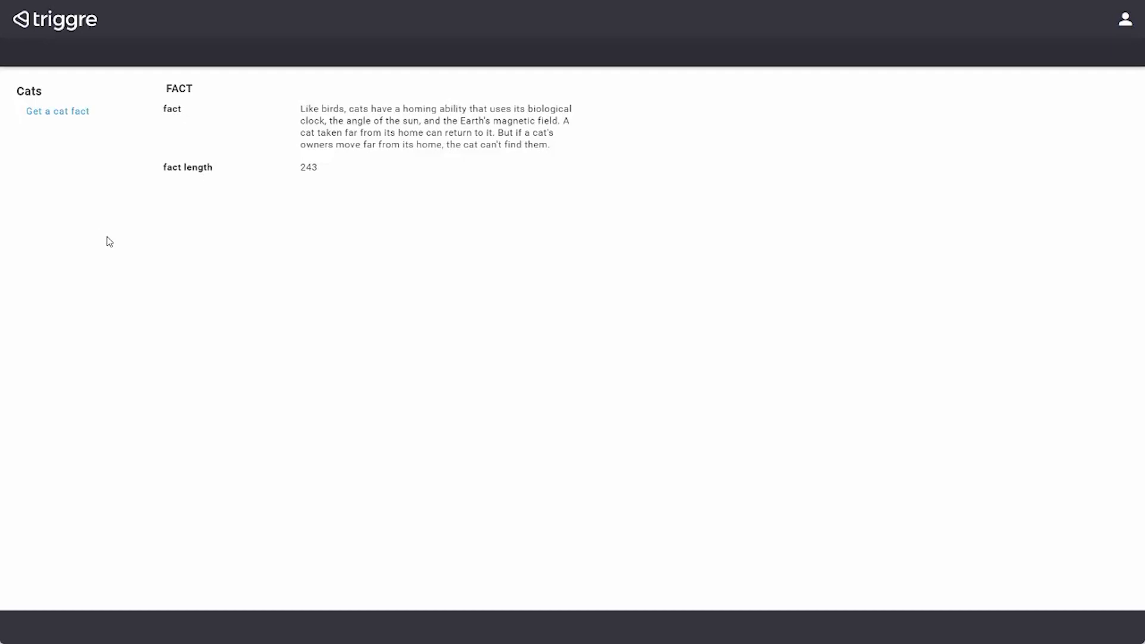
# - Run the "Get a cat fact" user flow twice in the published Lab application to check its results
pyautogui.click(59, 113)
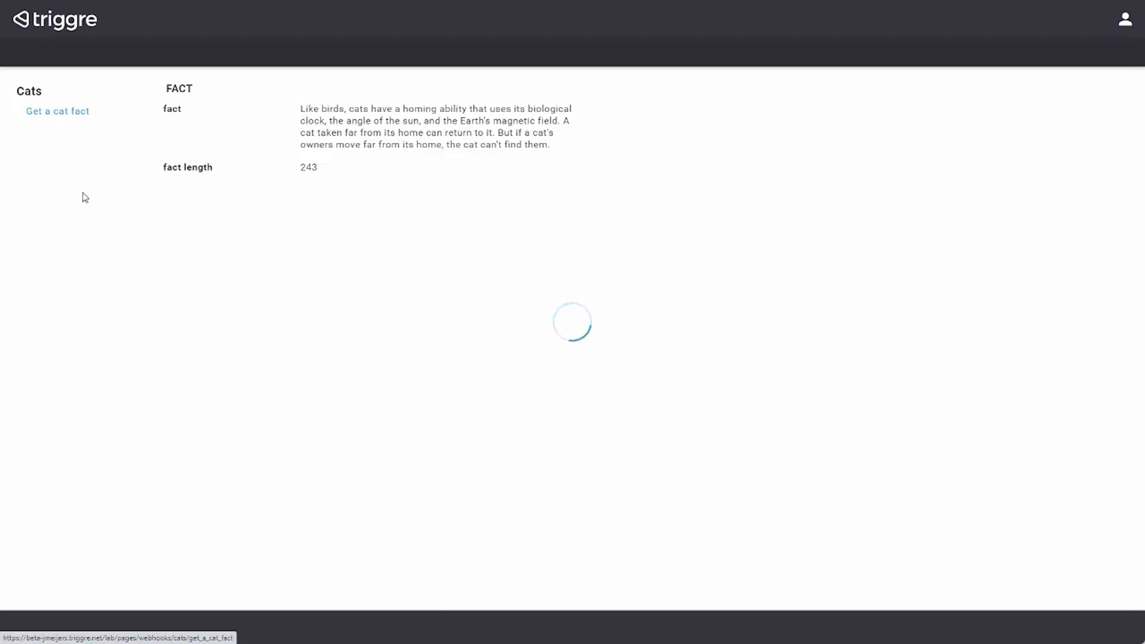
pyautogui.click(58, 113)
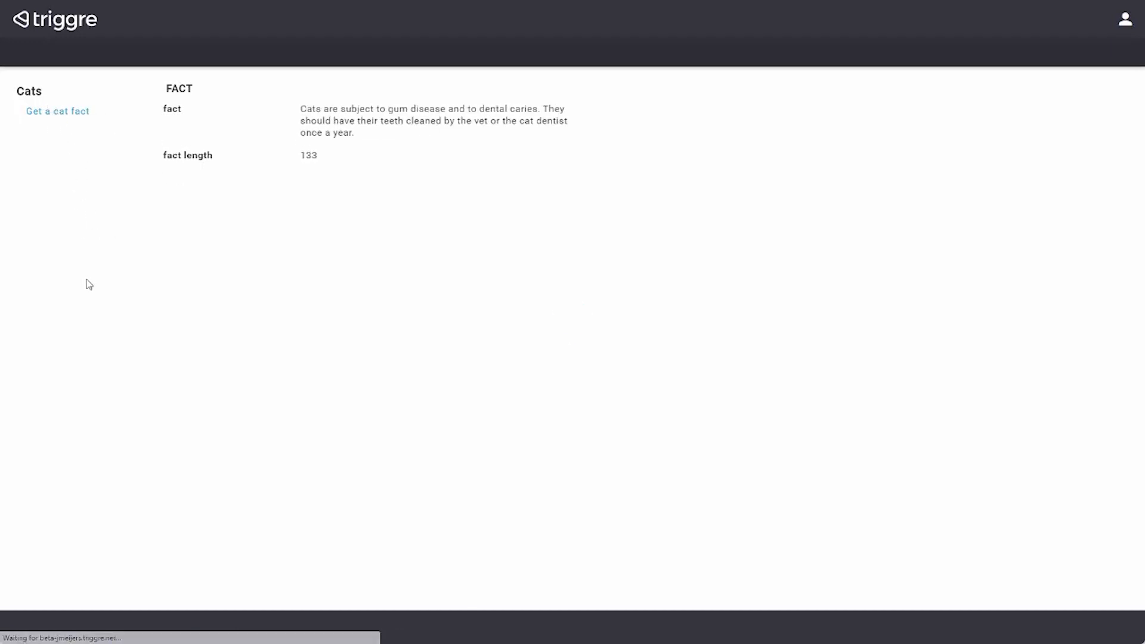